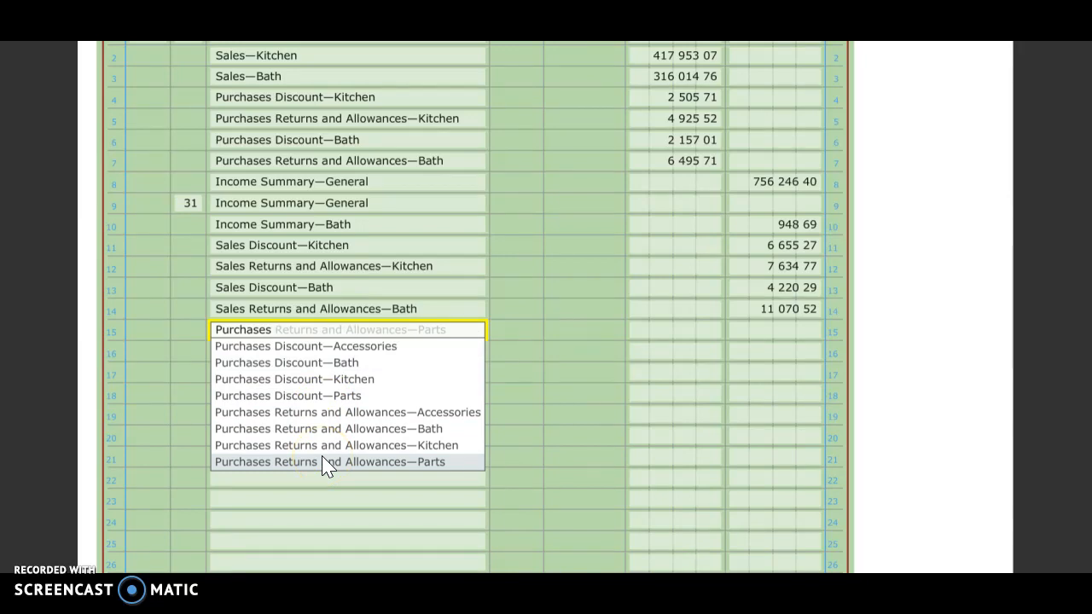
Set the account title on journal line 15 to Purchases—Kitchen
{"action": "left_click", "coordinate": [258, 333]}
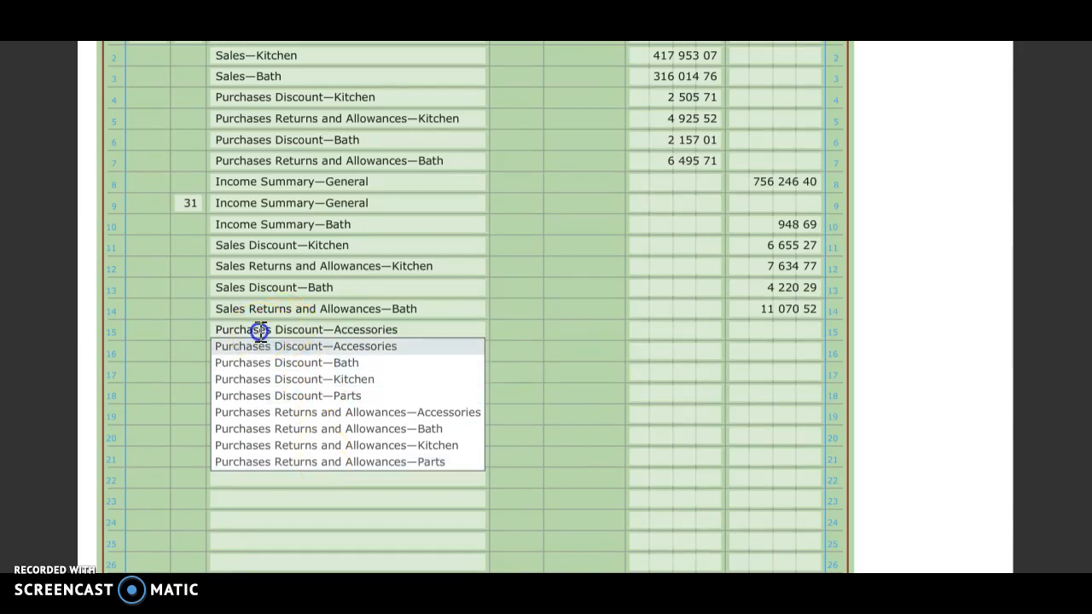
{"action": "left_click_drag", "start_coordinate": [425, 327], "coordinate": [162, 343]}
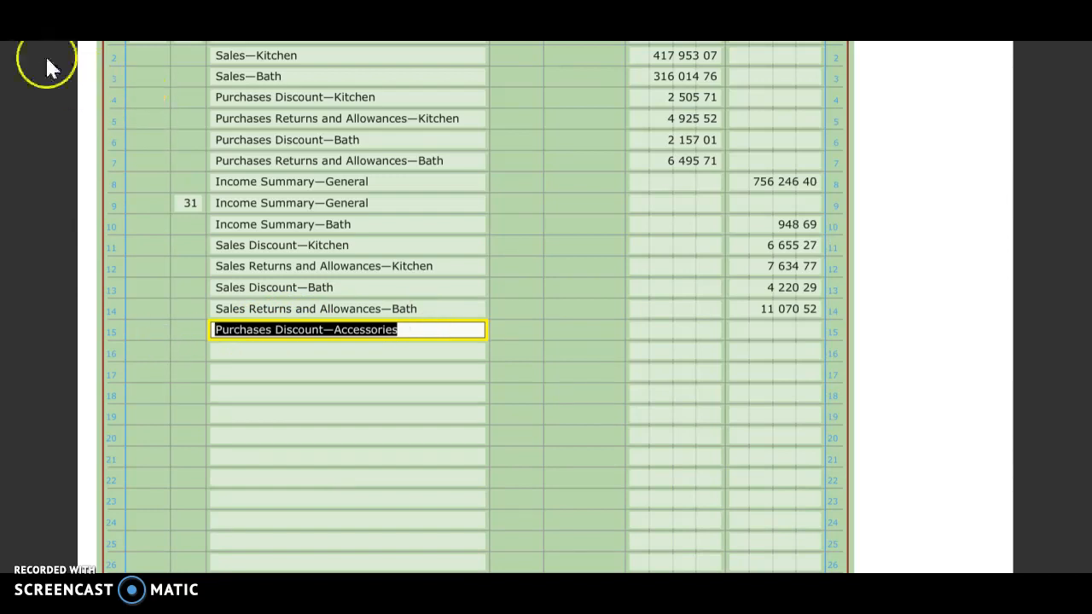
{"action": "type", "text": "purchases"}
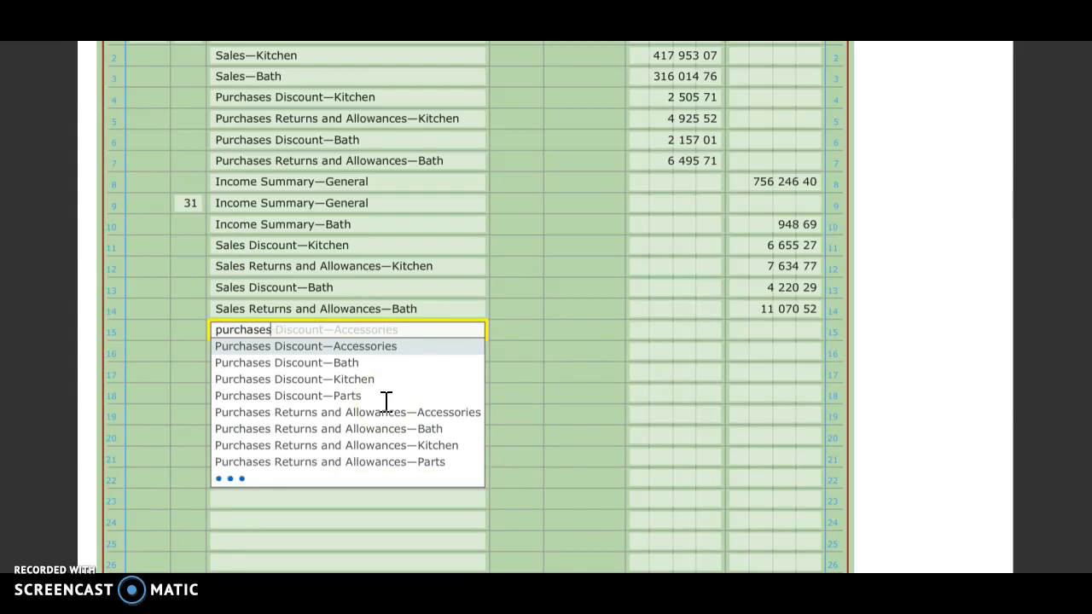
{"action": "type", "text": "-"}
{"action": "key", "text": "BackSpace"}
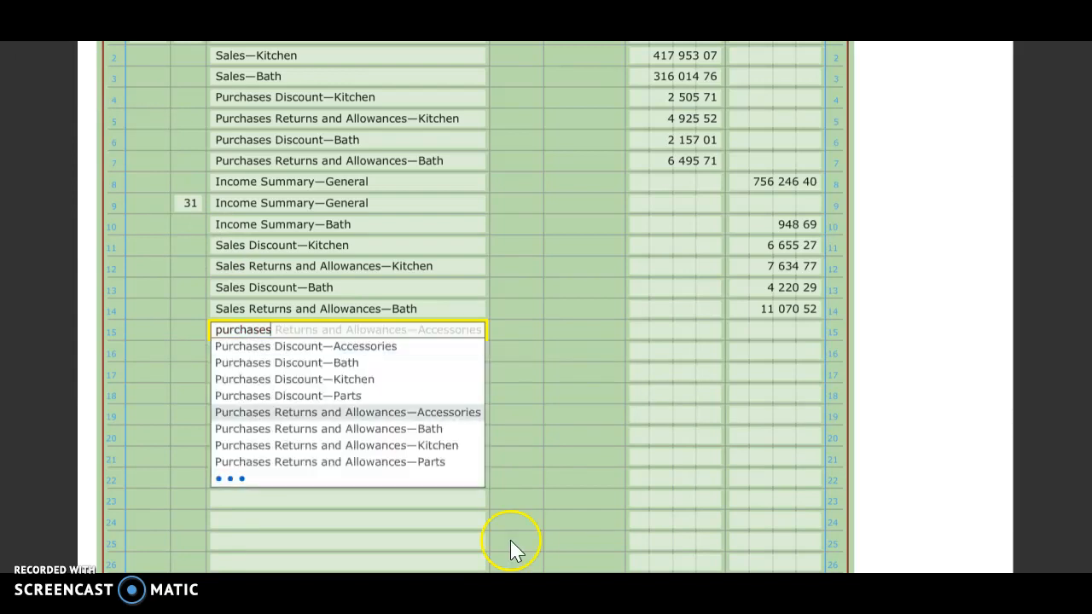
{"action": "scroll", "coordinate": [380, 478], "scroll_direction": "down", "scroll_amount": 3}
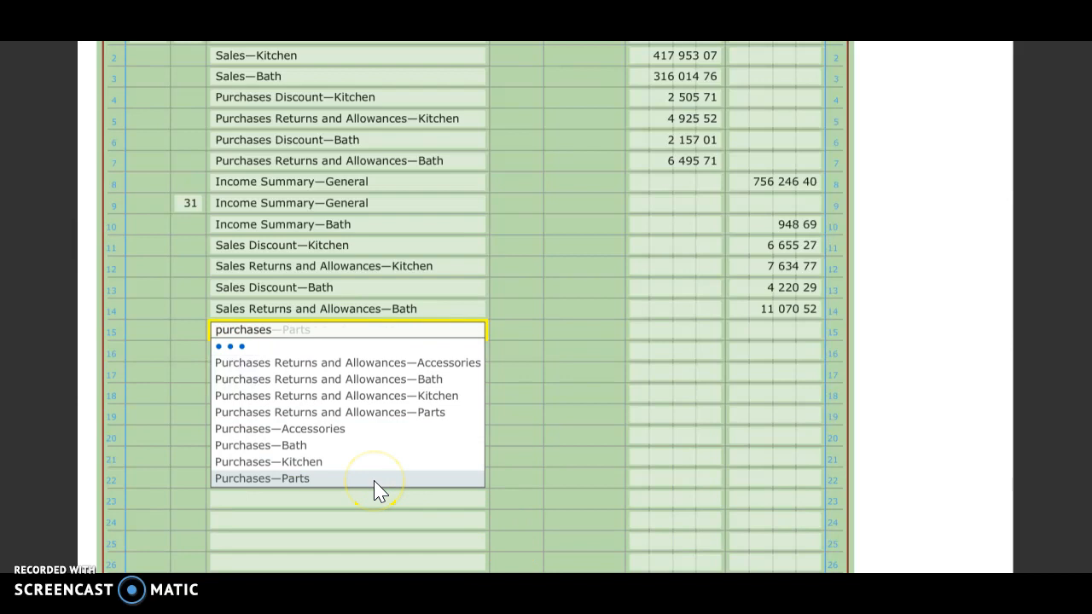
{"action": "left_click", "coordinate": [372, 466]}
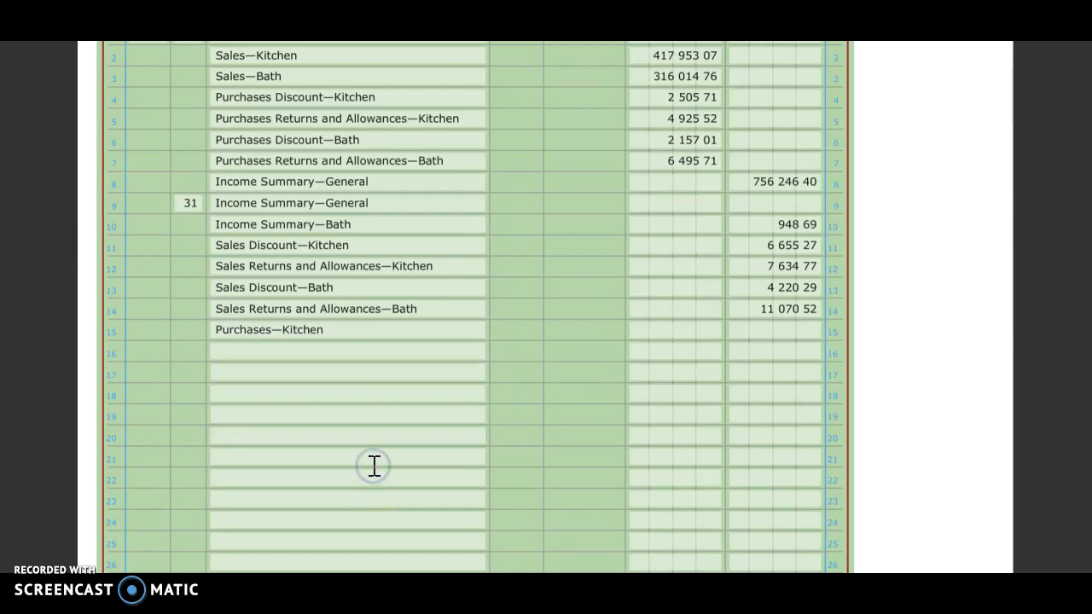
Enter a credit of 204,164.91 for Purchases—Kitchen on line 15
{"action": "left_click", "coordinate": [759, 329]}
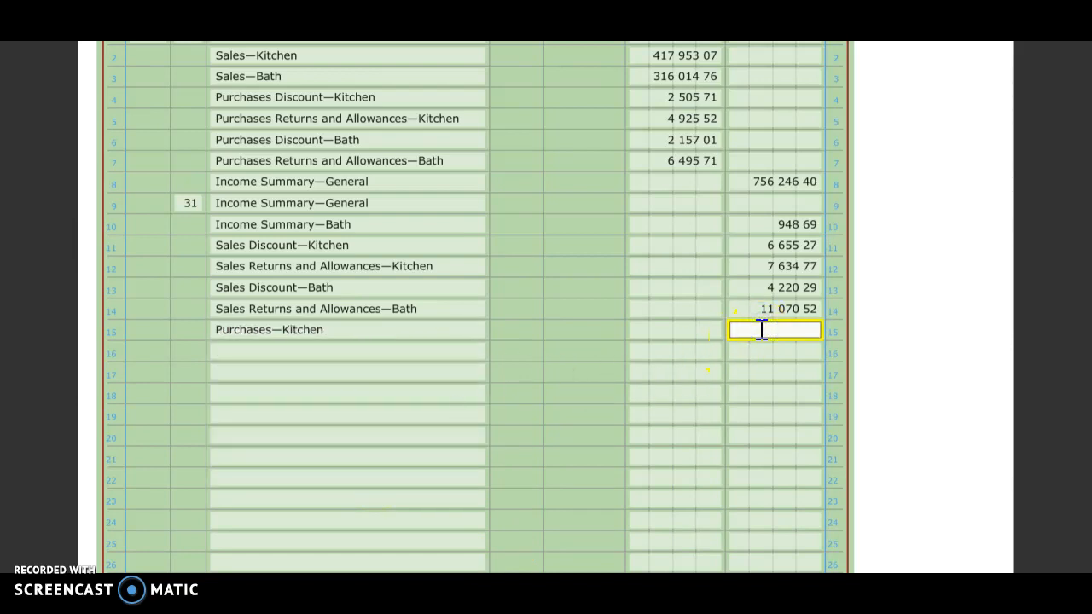
{"action": "type", "text": "204 164.91"}
Record Purchases—Bath on journal line 16 with a credit of 128,451.62
{"action": "left_click", "coordinate": [385, 349]}
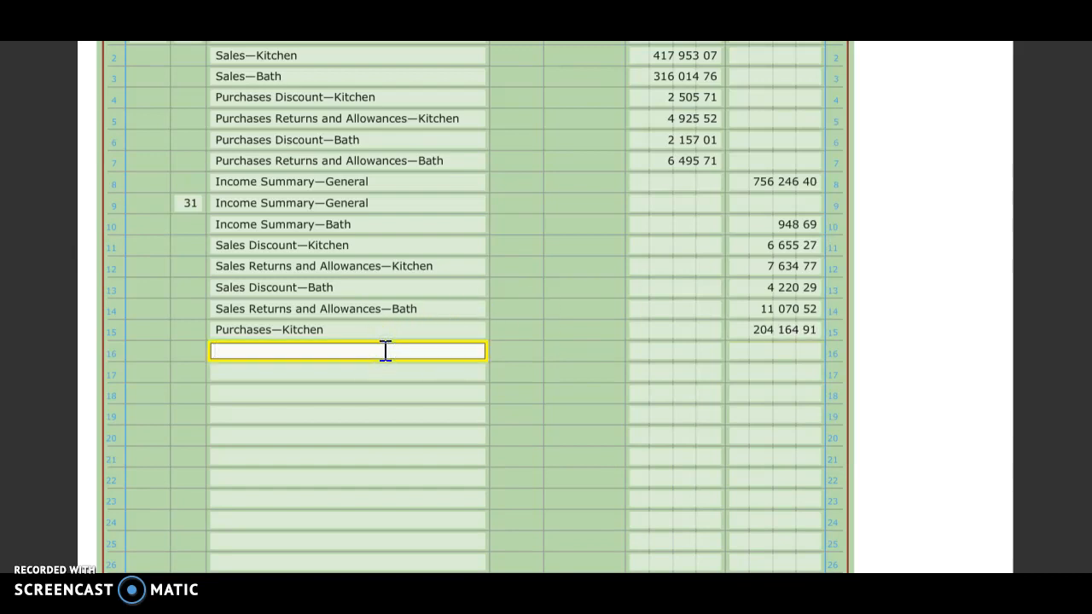
{"action": "type", "text": "C"}
{"action": "key", "text": "BackSpace"}
{"action": "type", "text": "Pur"}
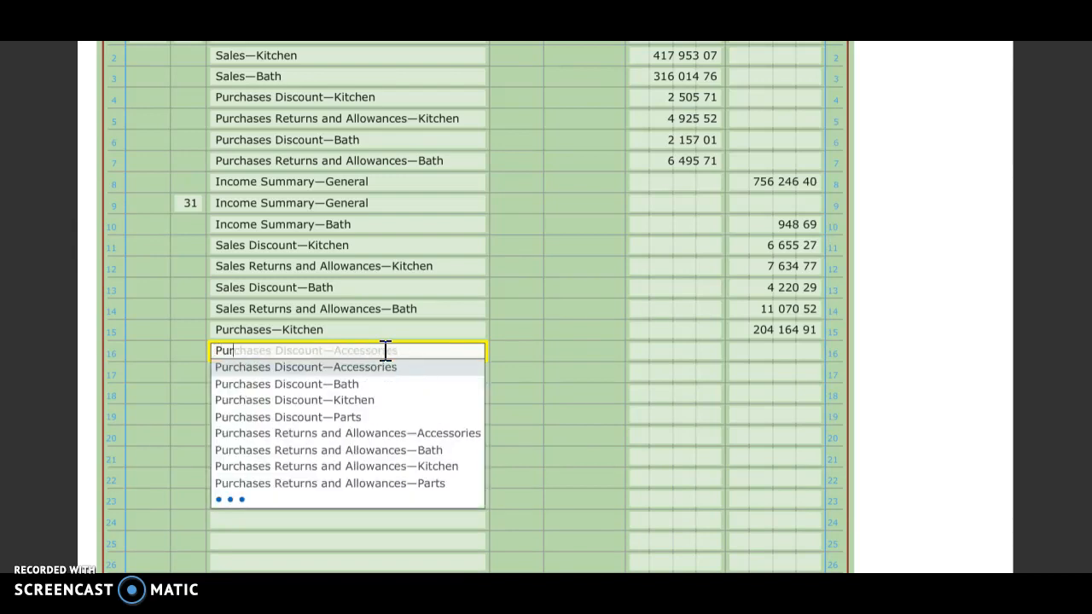
{"action": "mouse_move", "coordinate": [347, 502]}
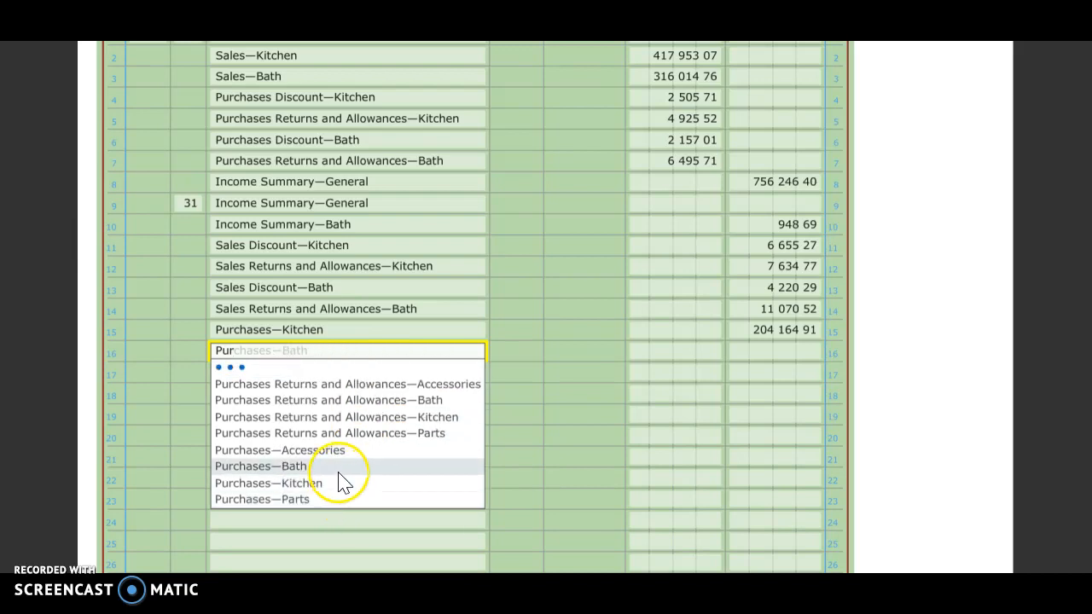
{"action": "left_click", "coordinate": [337, 468]}
{"action": "left_click", "coordinate": [801, 352]}
{"action": "type", "text": "128451.62"}
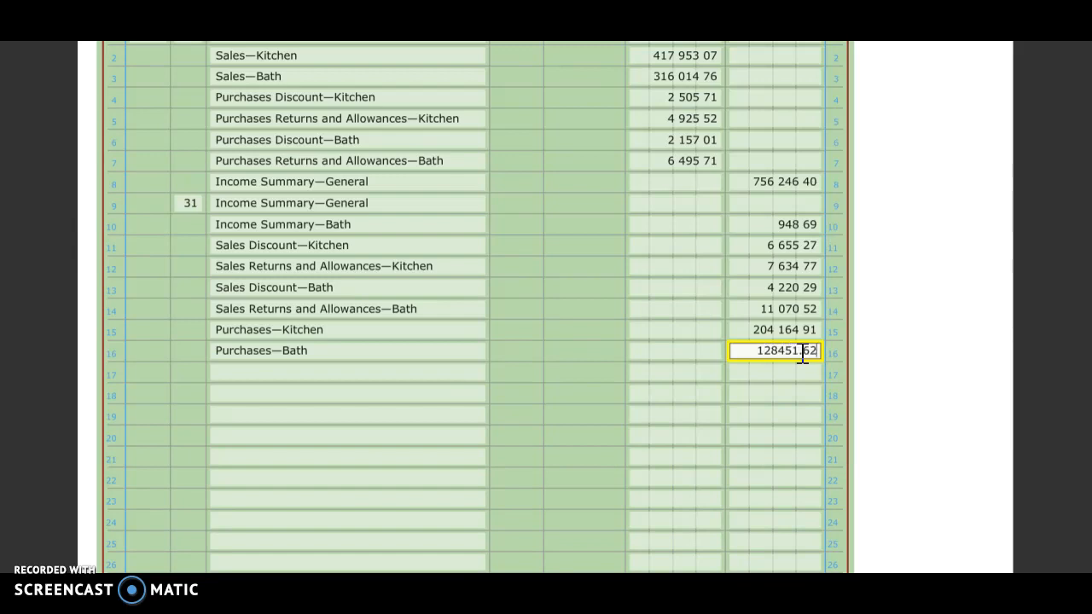
Record Advertising Expense—Kitchen on journal line 17 with a credit of 11,900.00
{"action": "left_click", "coordinate": [410, 371]}
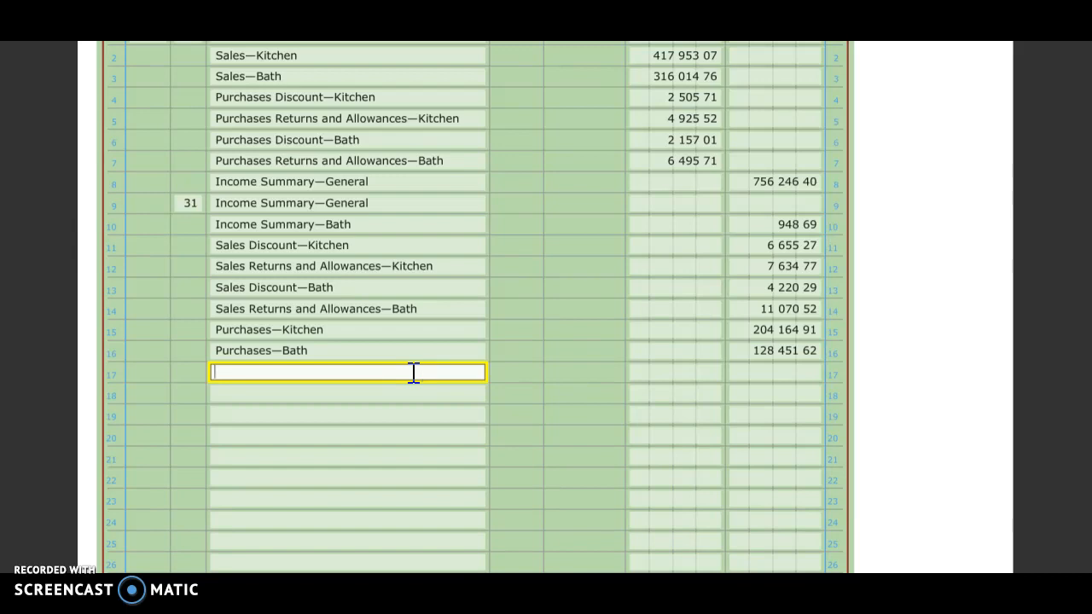
{"action": "type", "text": "Adver"}
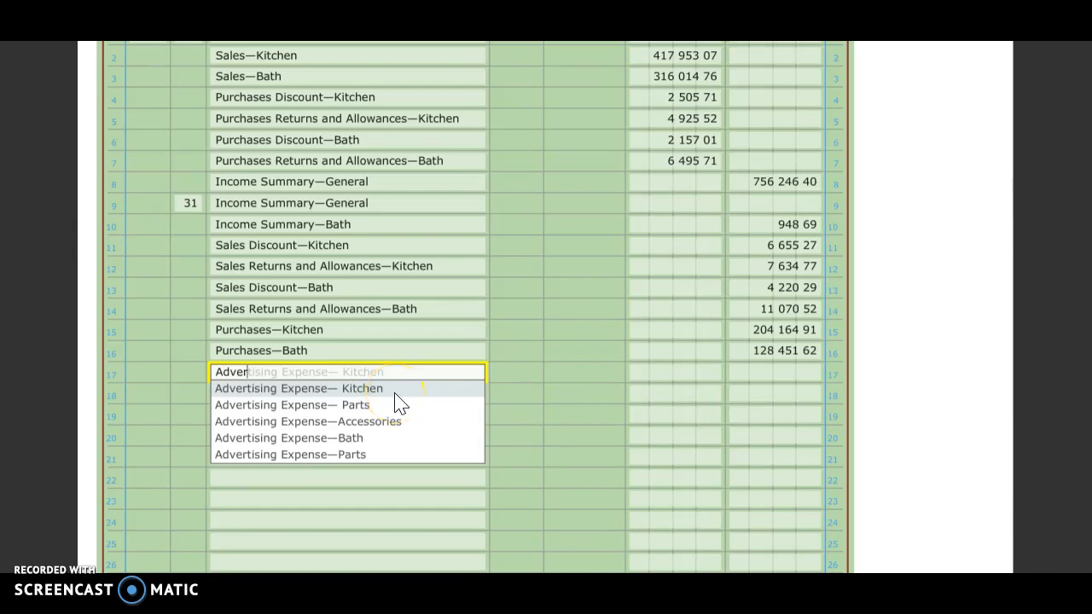
{"action": "left_click", "coordinate": [394, 391]}
{"action": "left_click", "coordinate": [796, 374]}
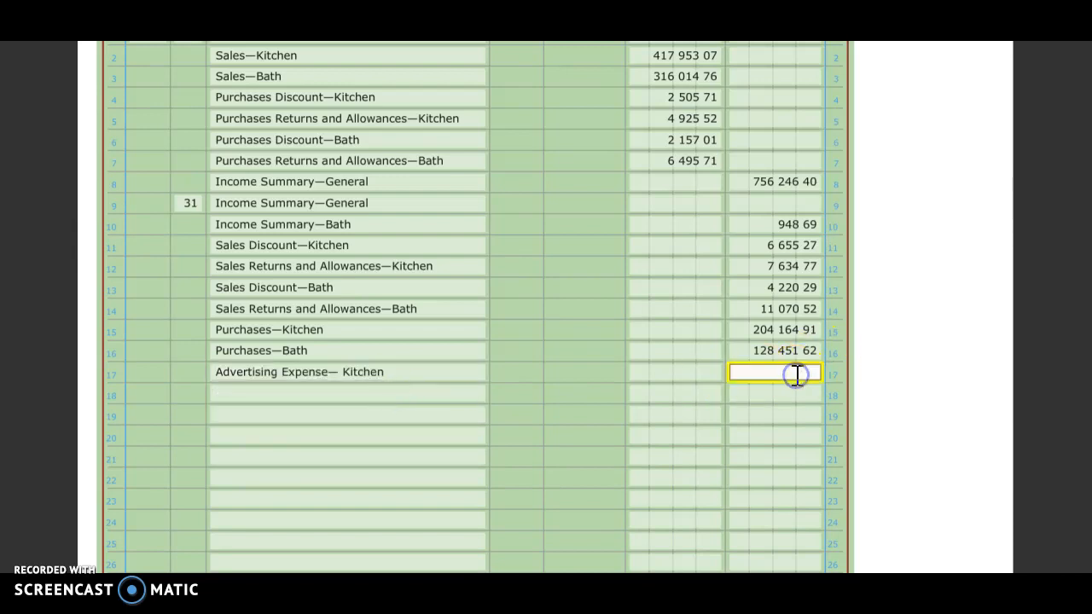
{"action": "type", "text": "11 900"}
Record Payroll Taxes Expense—Kitchen on journal line 18 with a credit of 5,193.25
{"action": "left_click", "coordinate": [279, 394]}
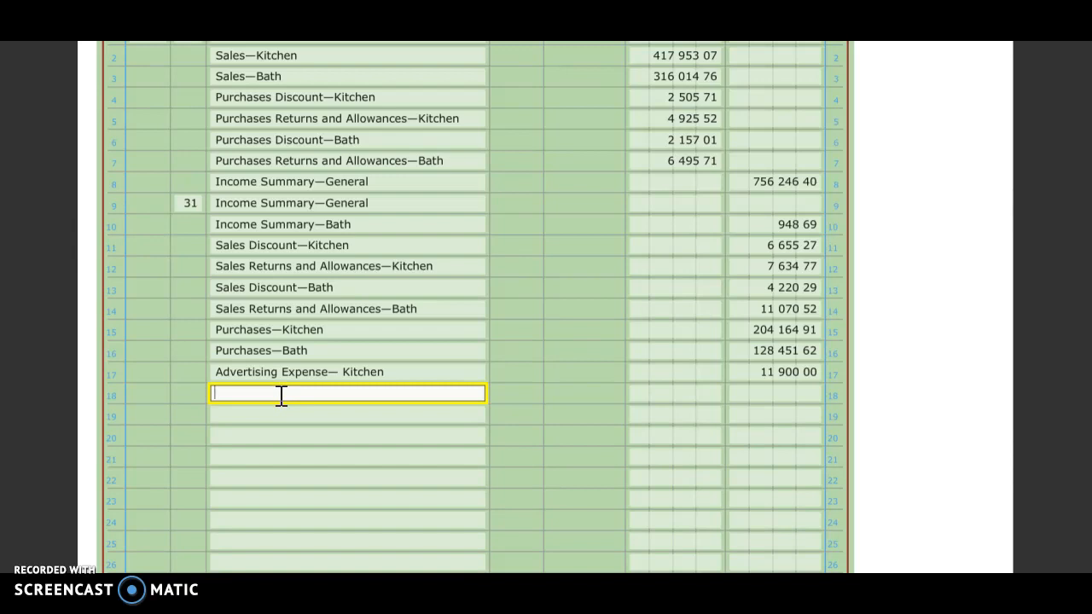
{"action": "type", "text": "pay"}
{"action": "left_click", "coordinate": [271, 458]}
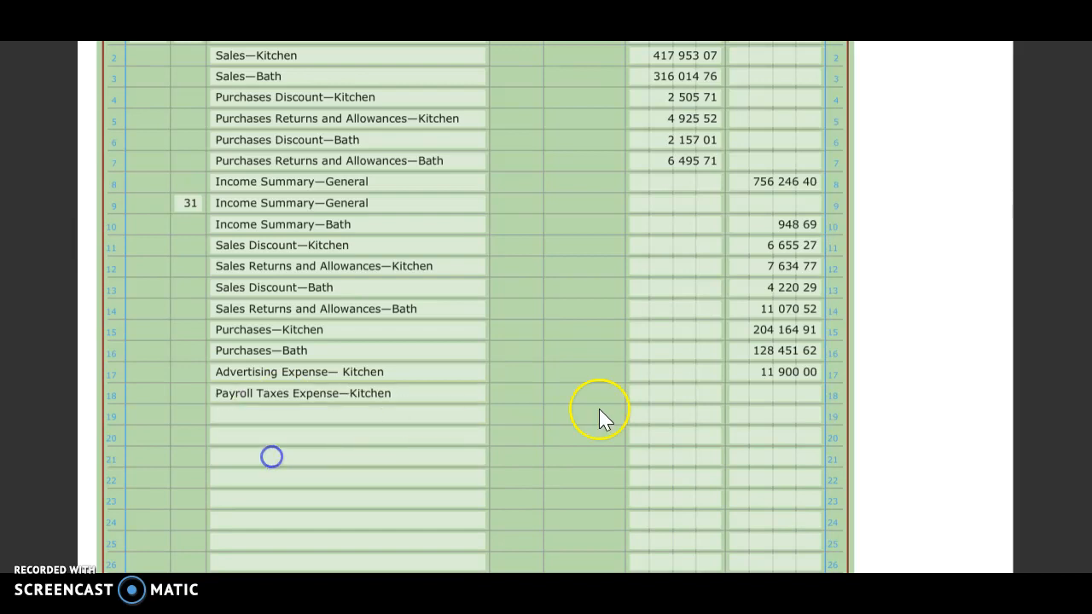
{"action": "left_click", "coordinate": [759, 390]}
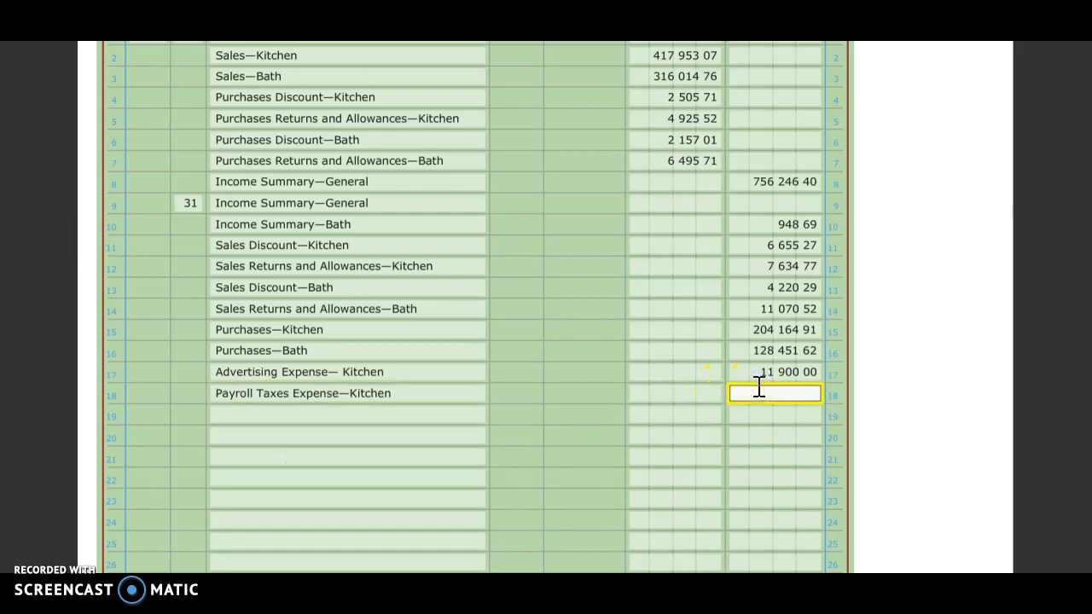
{"action": "type", "text": "5193.24"}
{"action": "key", "text": "BackSpace"}
{"action": "type", "text": "5"}
Record Salary Expense—Kitchen on journal line 19 with a credit of 59,121.95
{"action": "left_click", "coordinate": [384, 413]}
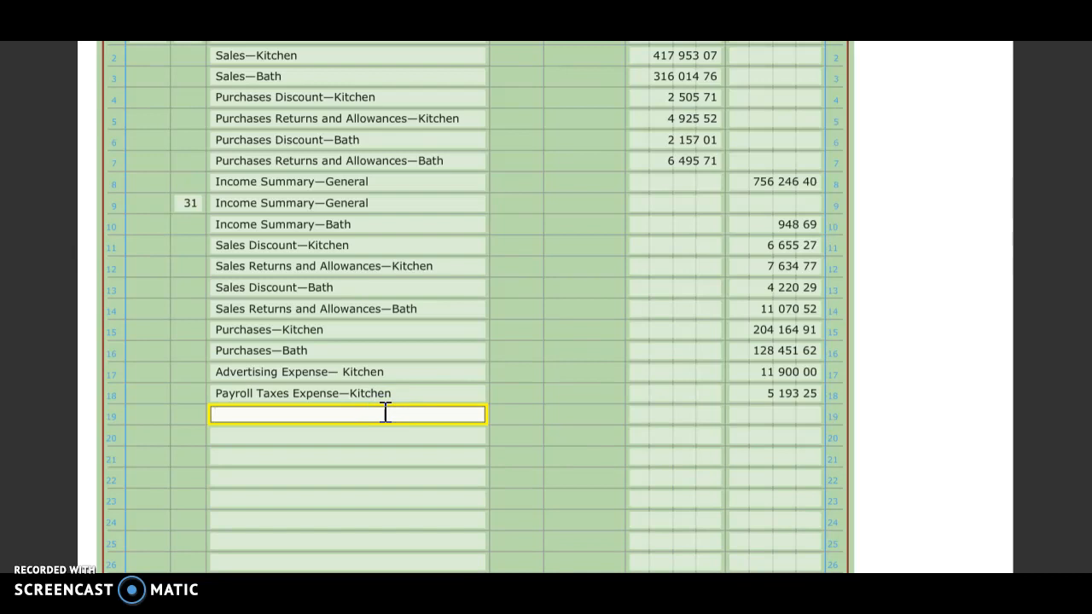
{"action": "type", "text": "sa"}
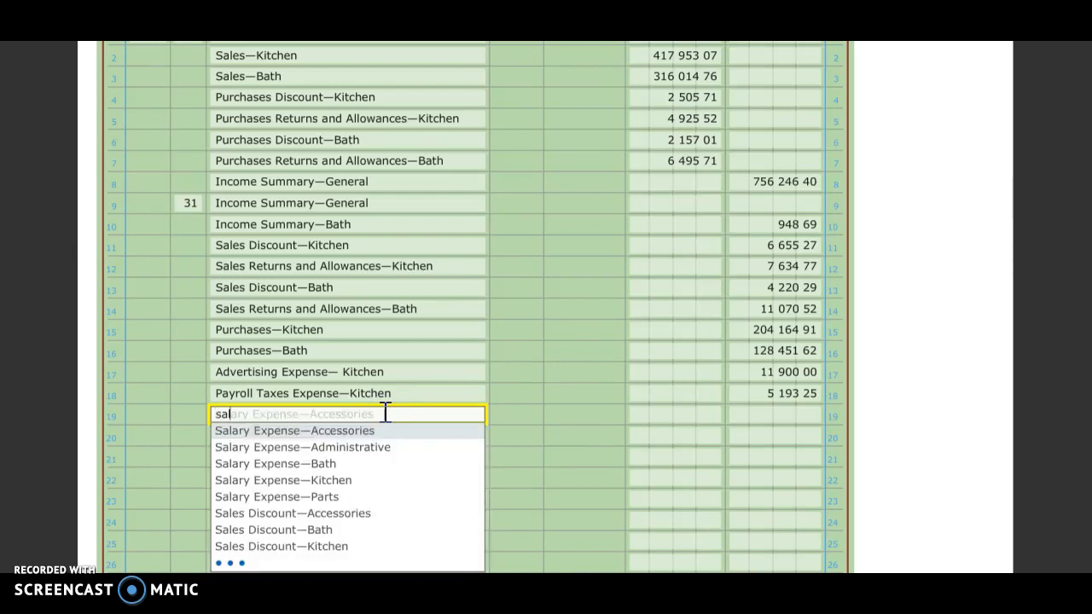
{"action": "type", "text": "l"}
{"action": "left_click", "coordinate": [358, 480]}
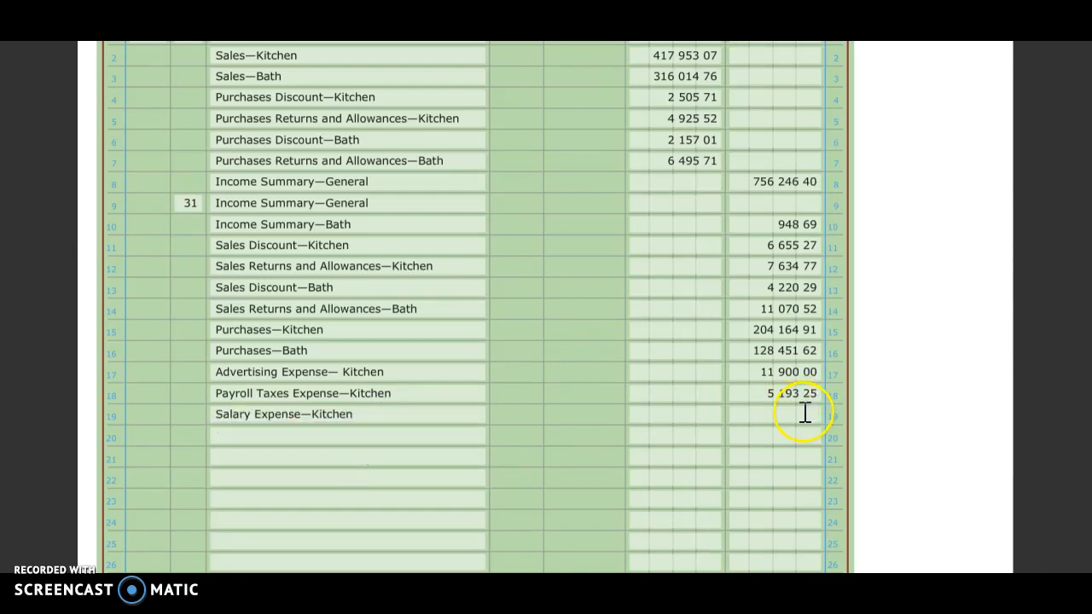
{"action": "left_click", "coordinate": [803, 413]}
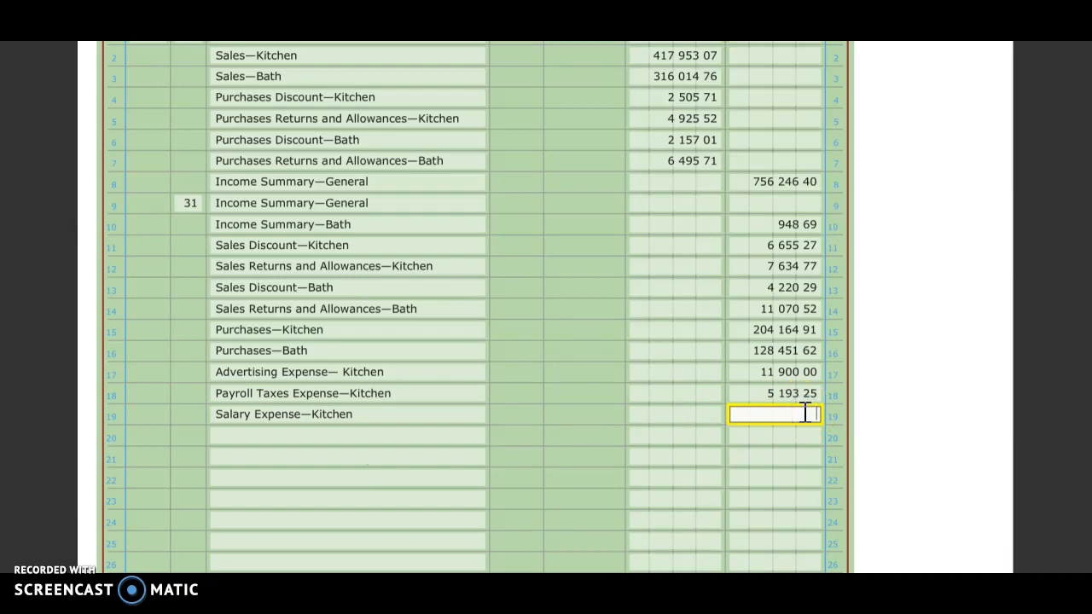
{"action": "type", "text": "59121.95"}
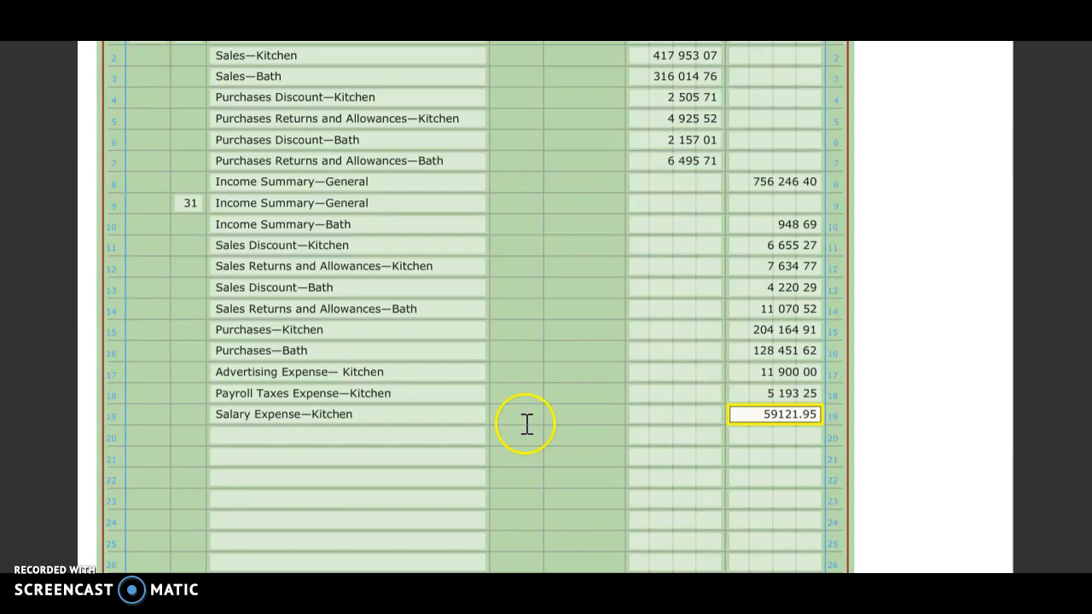
Record Advertising Expense—Bath on journal line 20 with a credit of 4,500.00
{"action": "left_click", "coordinate": [332, 438]}
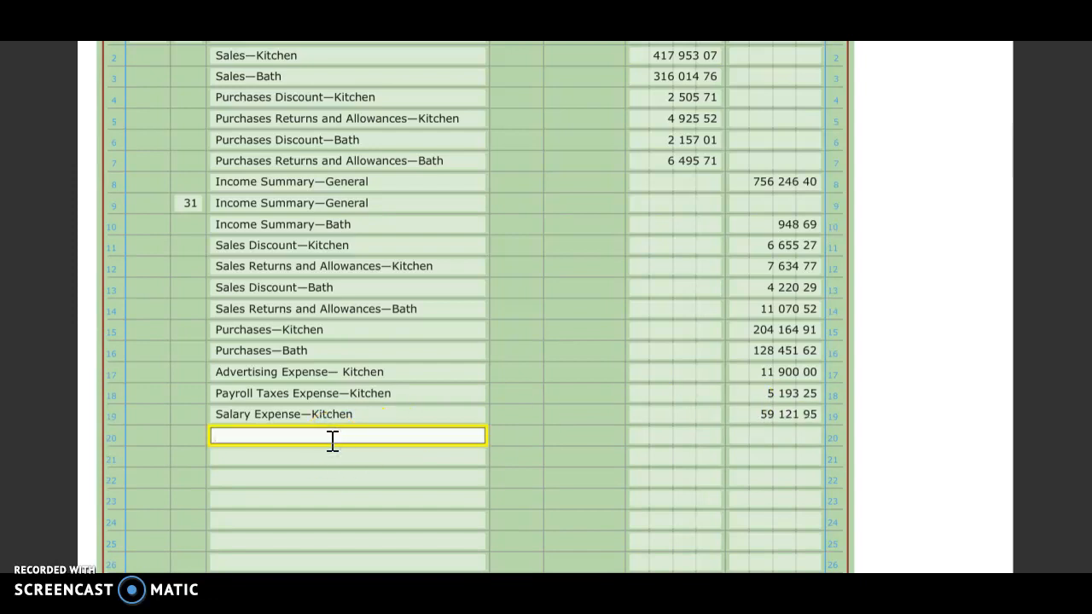
{"action": "type", "text": "Adv"}
{"action": "left_click", "coordinate": [404, 501]}
{"action": "left_click", "coordinate": [781, 435]}
{"action": "type", "text": "4500"}
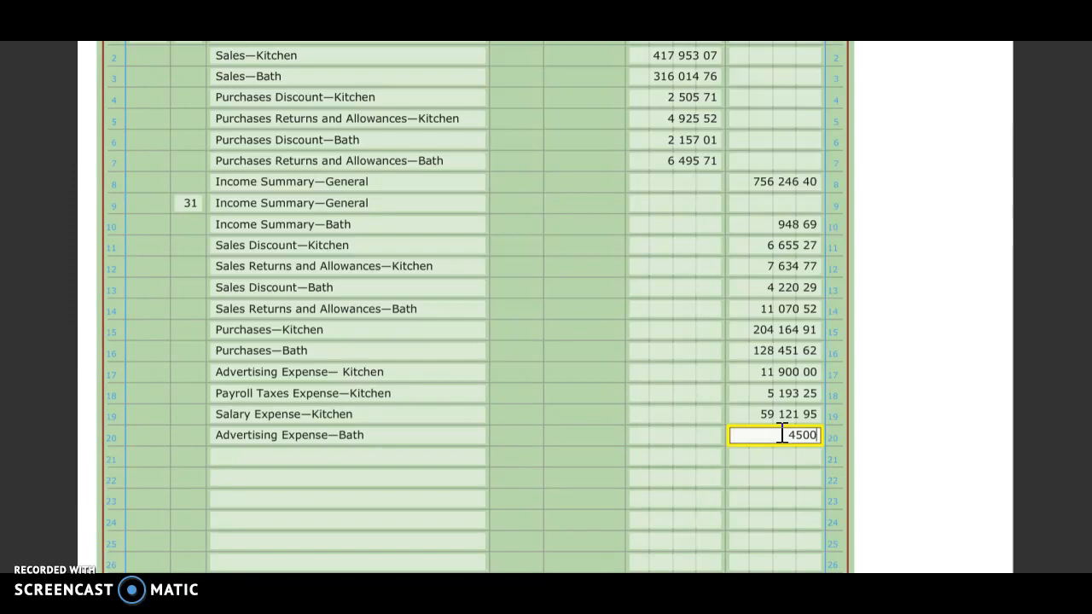
Record Payroll Taxes Expense—Bath on journal line 21 with a credit of 7,028.66
{"action": "left_click", "coordinate": [427, 457]}
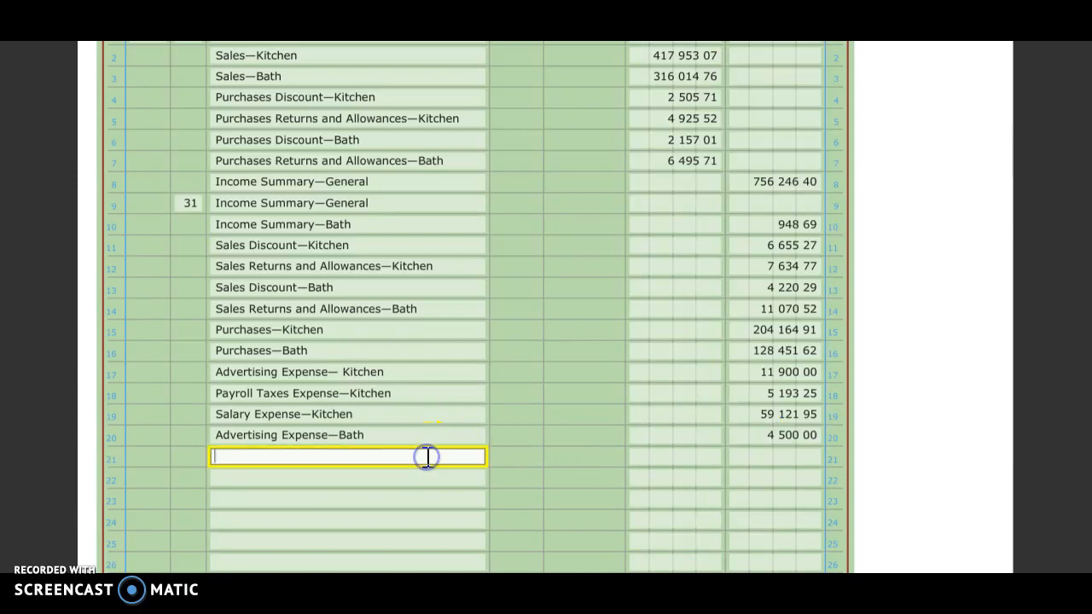
{"action": "type", "text": "pay"}
{"action": "left_click", "coordinate": [407, 472]}
{"action": "left_click", "coordinate": [783, 421]}
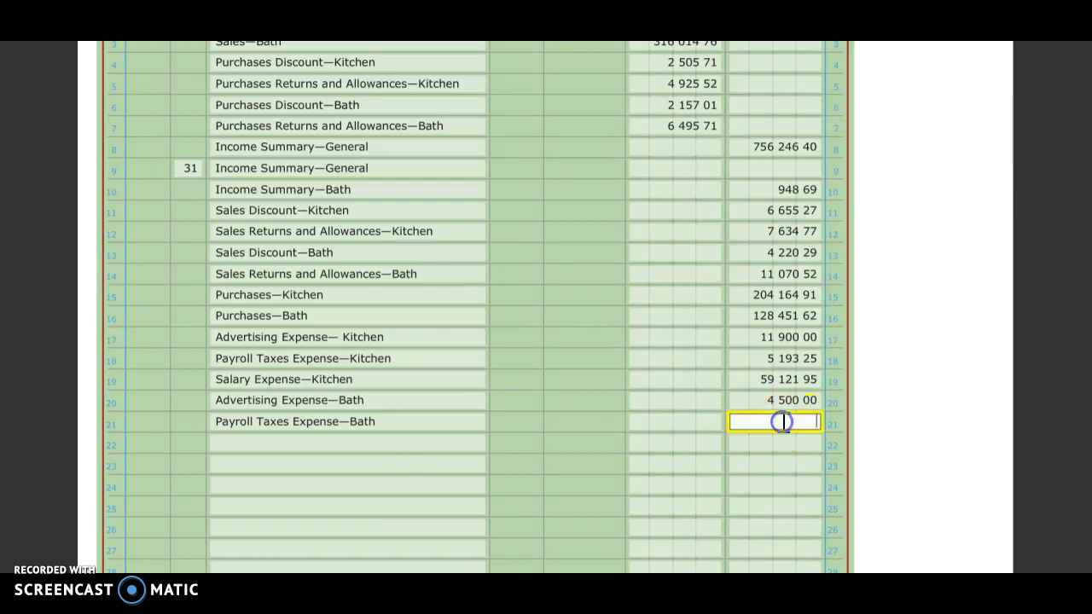
{"action": "type", "text": "7 028.66"}
Record Salary Expense—Bath on journal line 22 with a credit of 81,103.91
{"action": "left_click", "coordinate": [439, 448]}
{"action": "type", "text": "Sala"}
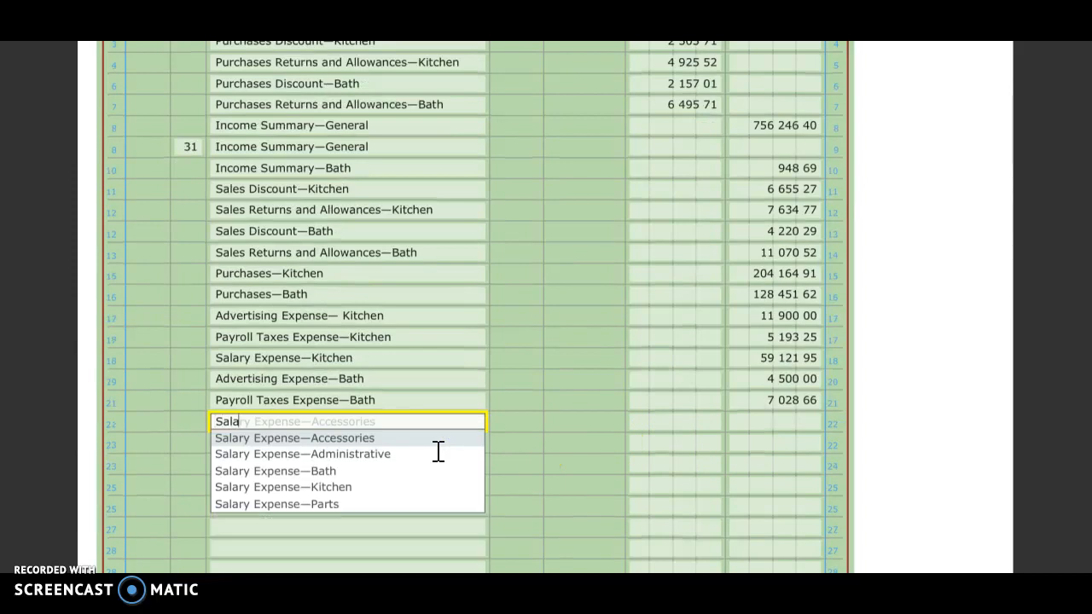
{"action": "left_click", "coordinate": [428, 470]}
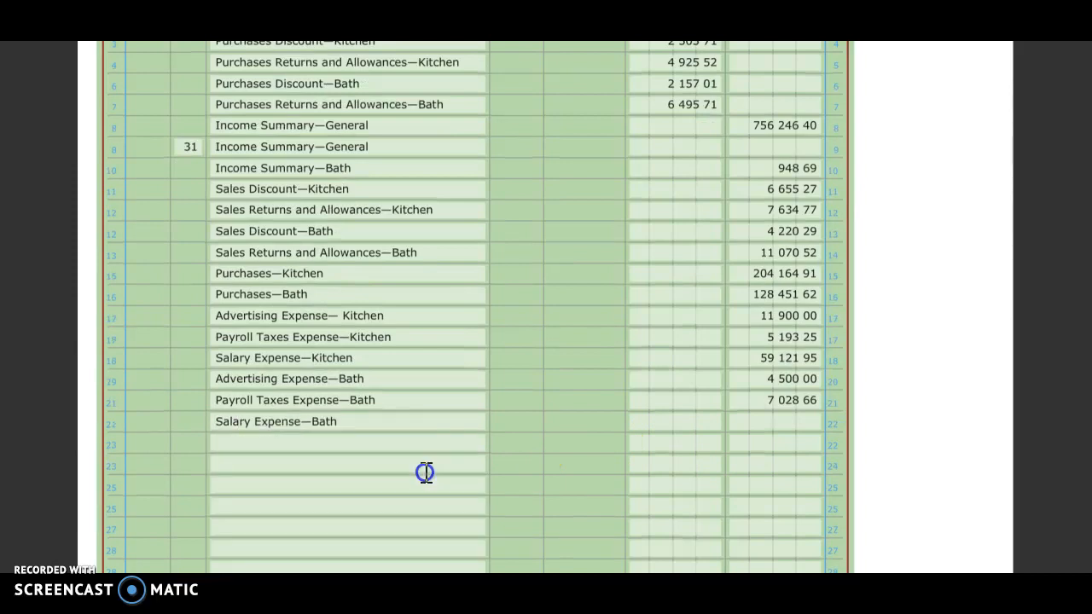
{"action": "left_click", "coordinate": [758, 428]}
{"action": "type", "text": "81103"}
{"action": "type", "text": ".91"}
Record Credit Card Fee Expense on journal line 23 with a credit of 4,502.93
{"action": "left_click", "coordinate": [280, 444]}
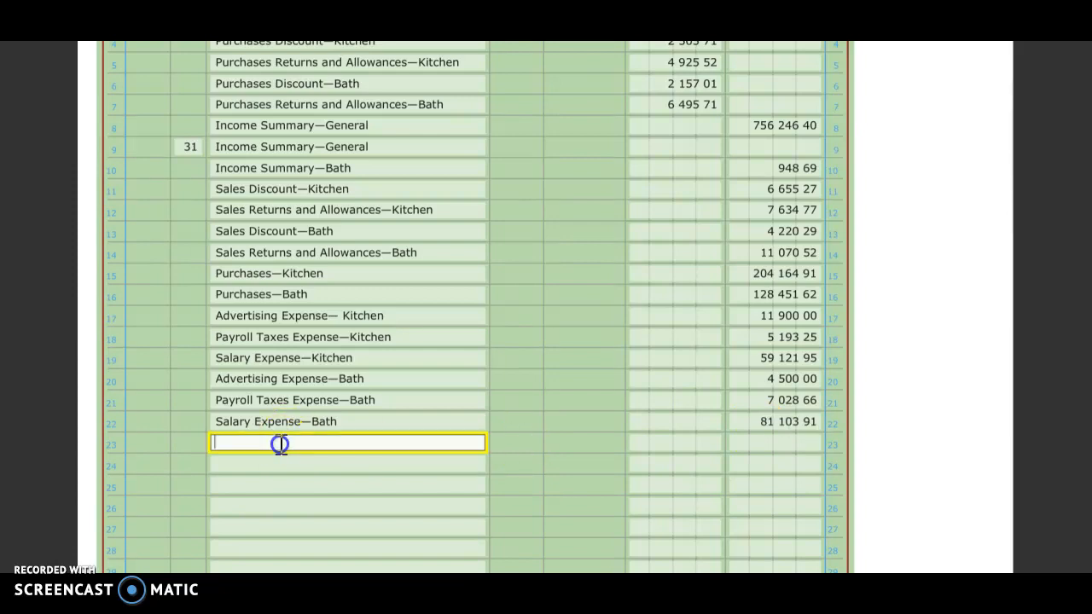
{"action": "type", "text": "Cred"}
{"action": "left_click", "coordinate": [769, 446]}
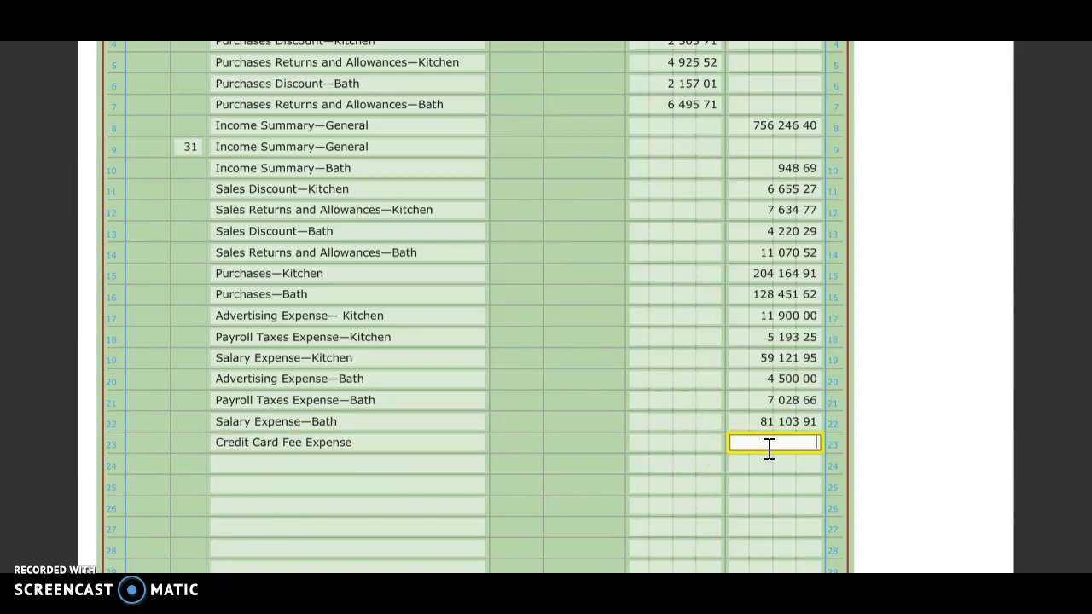
{"action": "type", "text": "4502.93"}
{"action": "left_click", "coordinate": [757, 452]}
Record Depreciation Expense—Office Equipment on journal line 24 with a credit of 7,250.00
{"action": "left_click", "coordinate": [393, 472]}
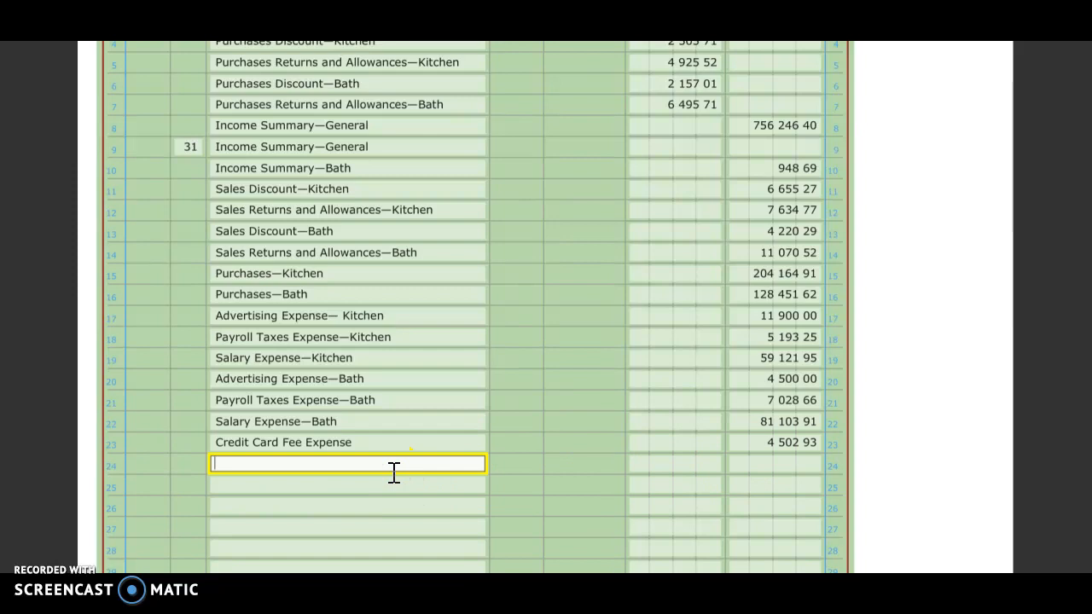
{"action": "type", "text": "Depre"}
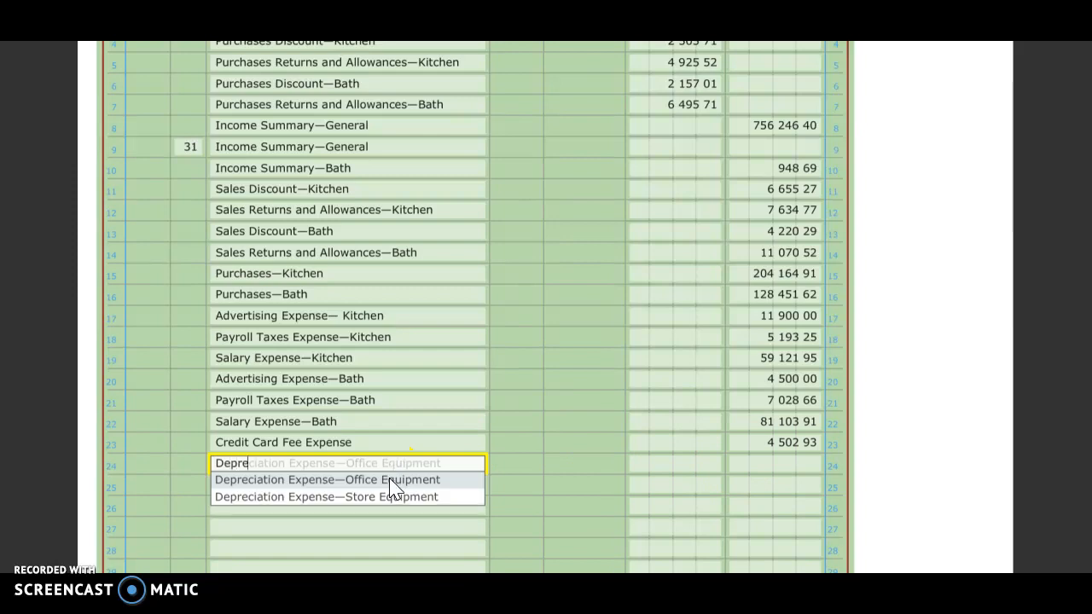
{"action": "left_click", "coordinate": [388, 478]}
{"action": "left_click", "coordinate": [765, 470]}
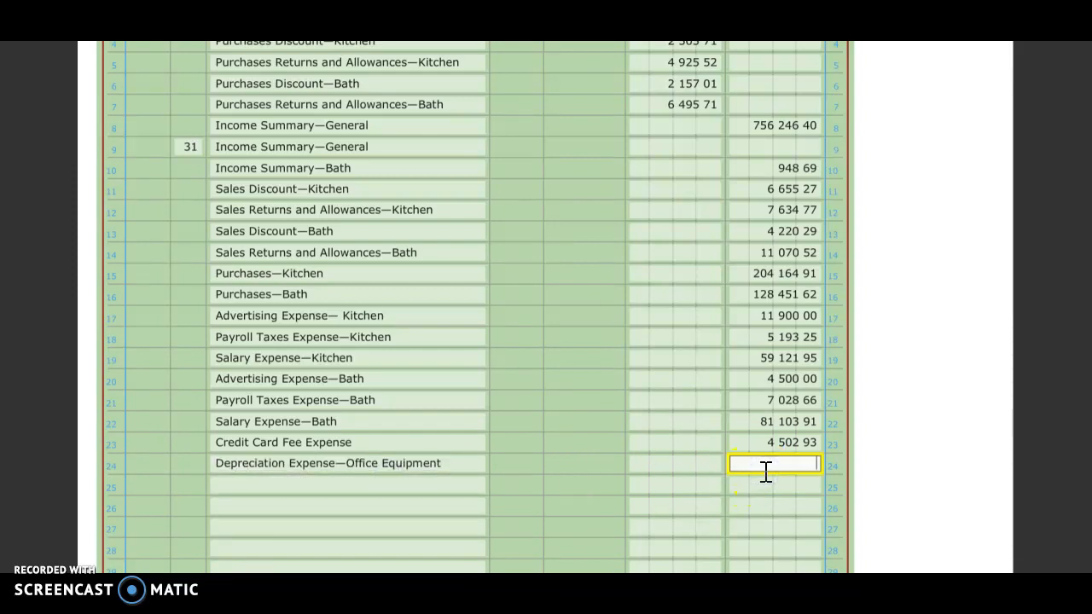
{"action": "type", "text": "7250"}
{"action": "left_click", "coordinate": [488, 520]}
Record Depreciation Expense—Store Equipment on journal line 25 with a credit of 8,490.00
{"action": "left_click", "coordinate": [433, 482]}
{"action": "type", "text": "Depr"}
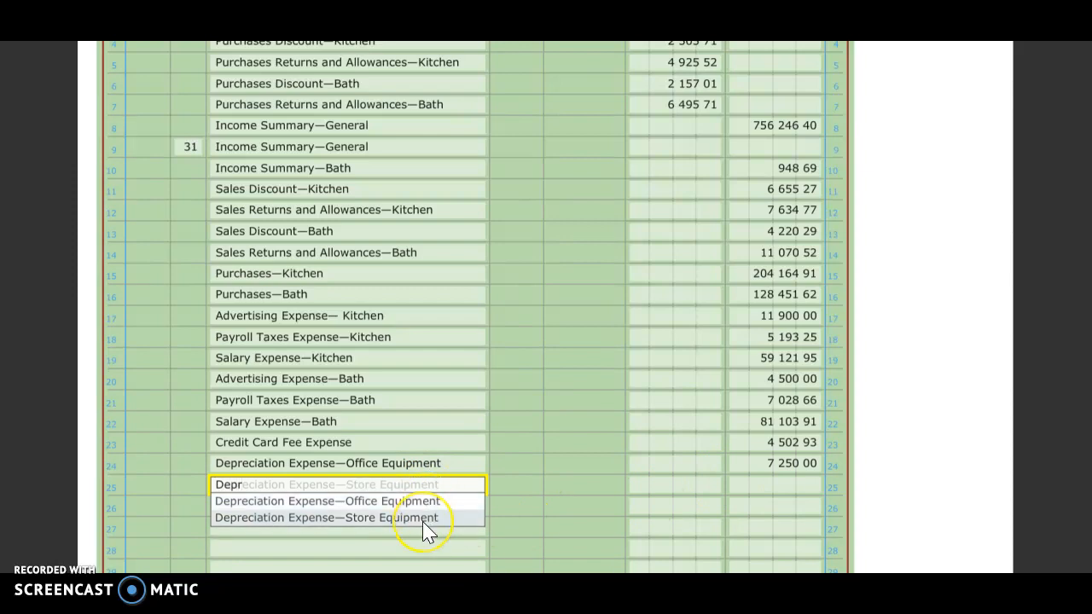
{"action": "left_click", "coordinate": [424, 522]}
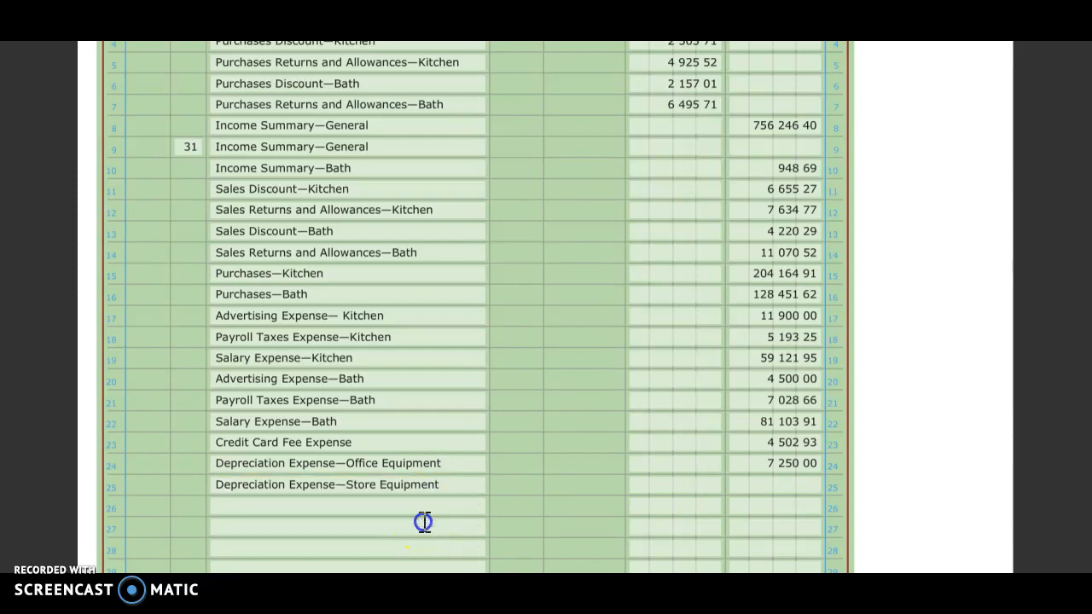
{"action": "left_click", "coordinate": [755, 482]}
{"action": "type", "text": "8490"}
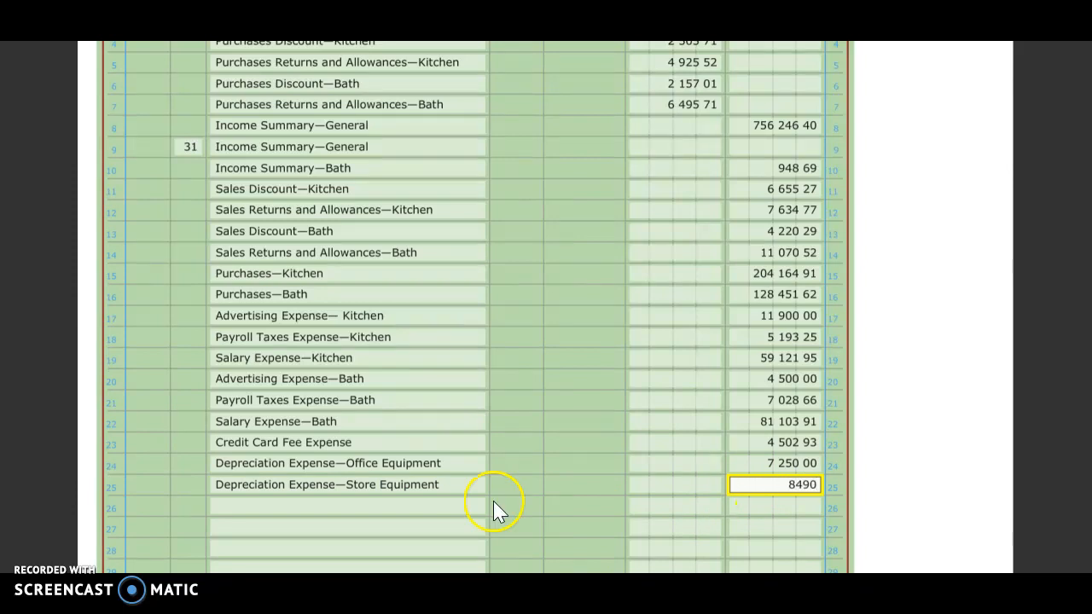
Record Insurance Expense on journal line 26 with a credit of 15,500.00
{"action": "left_click", "coordinate": [303, 506]}
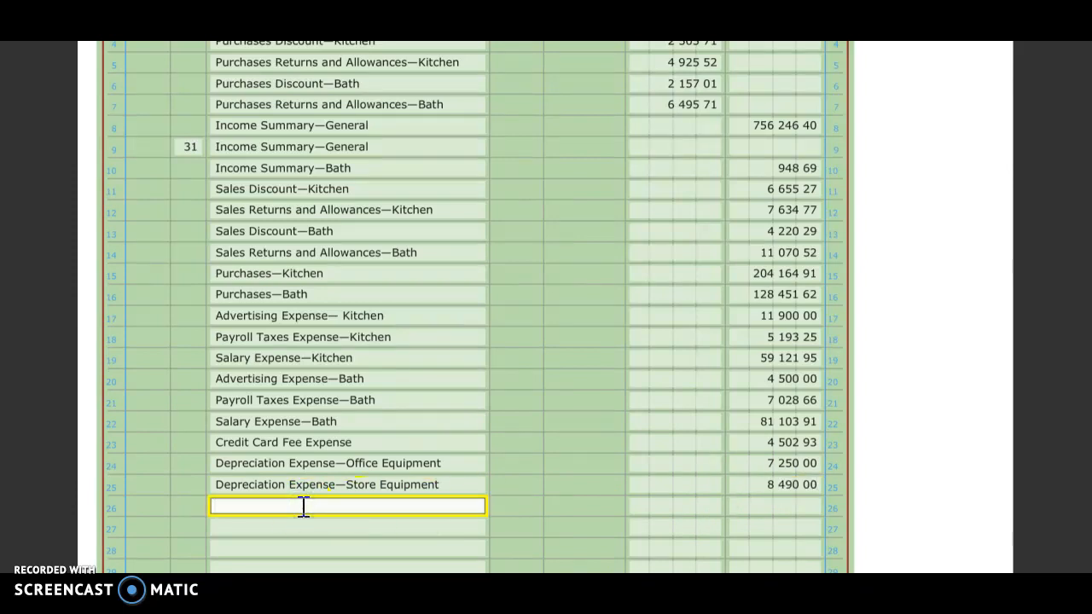
{"action": "type", "text": "Insurance Expense"}
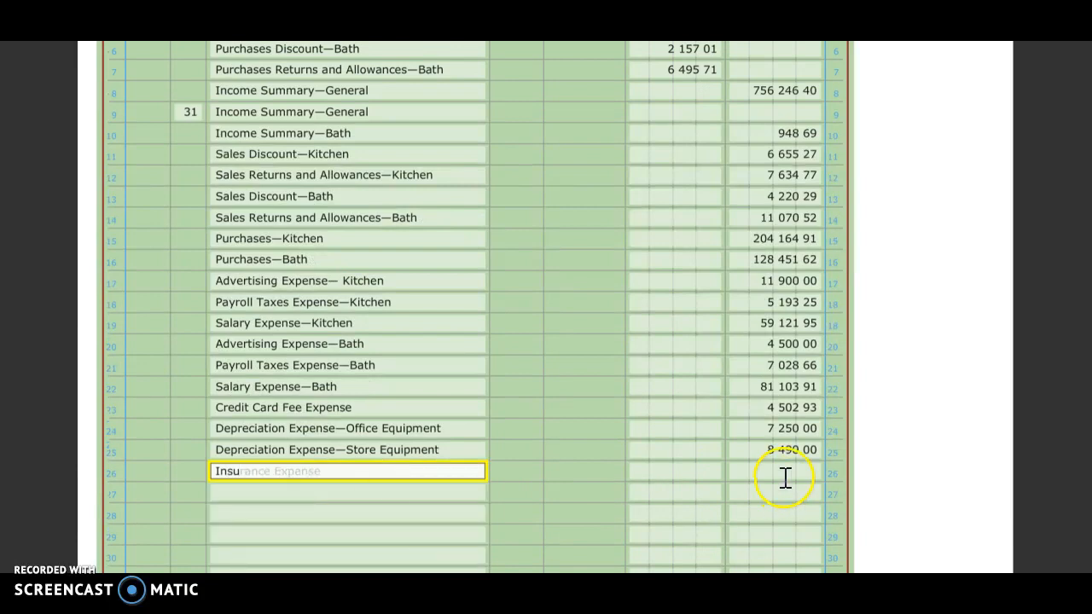
{"action": "left_click", "coordinate": [785, 474]}
{"action": "type", "text": "15 500"}
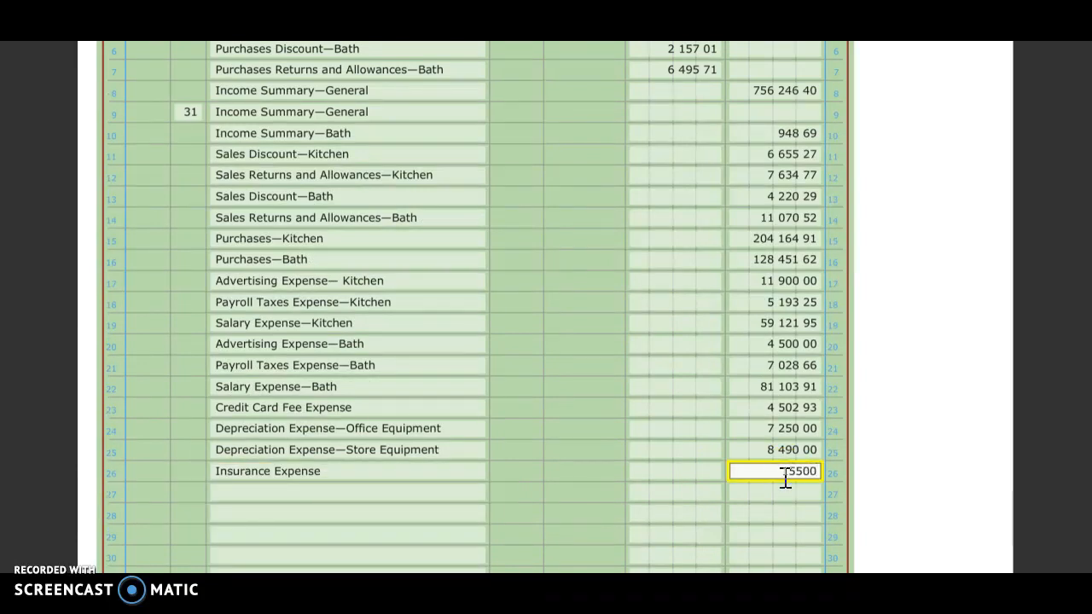
Record Miscellaneous Expense on journal line 27 with a credit of 2,813.28
{"action": "left_click", "coordinate": [409, 494]}
{"action": "type", "text": "Mis"}
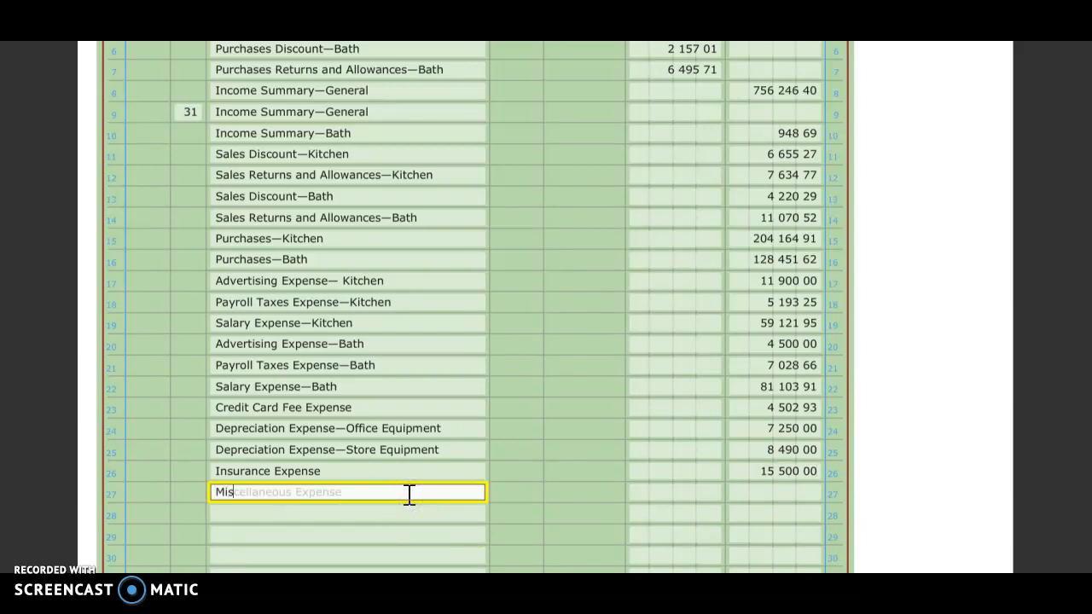
{"action": "left_click", "coordinate": [796, 499]}
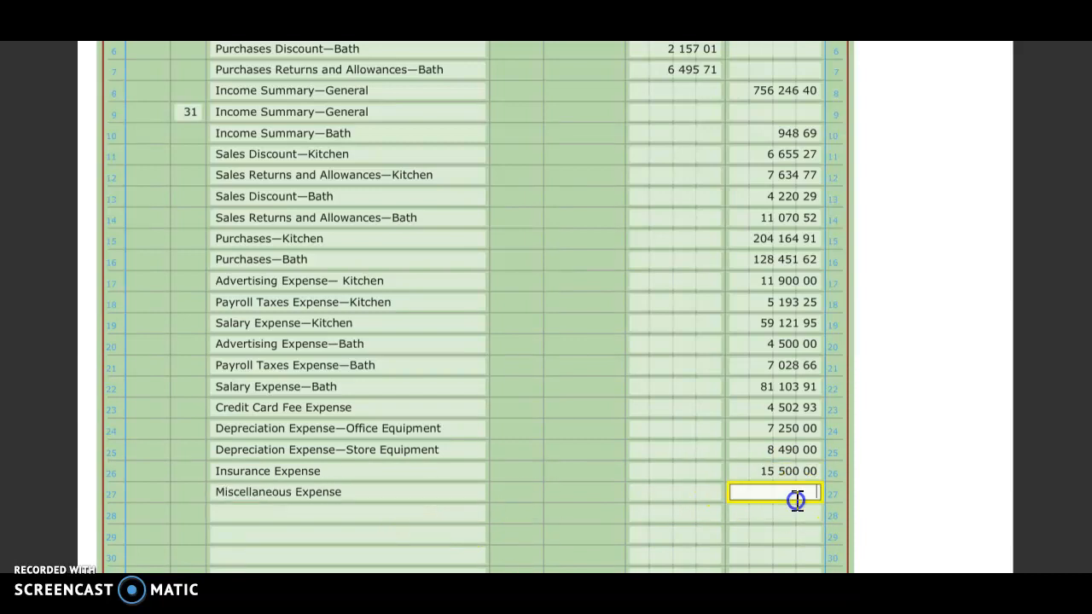
{"action": "type", "text": "2813.28"}
Record Payroll Taxes Expense—Administrative on journal line 28 with a credit of 6,149.34
{"action": "left_click", "coordinate": [361, 516]}
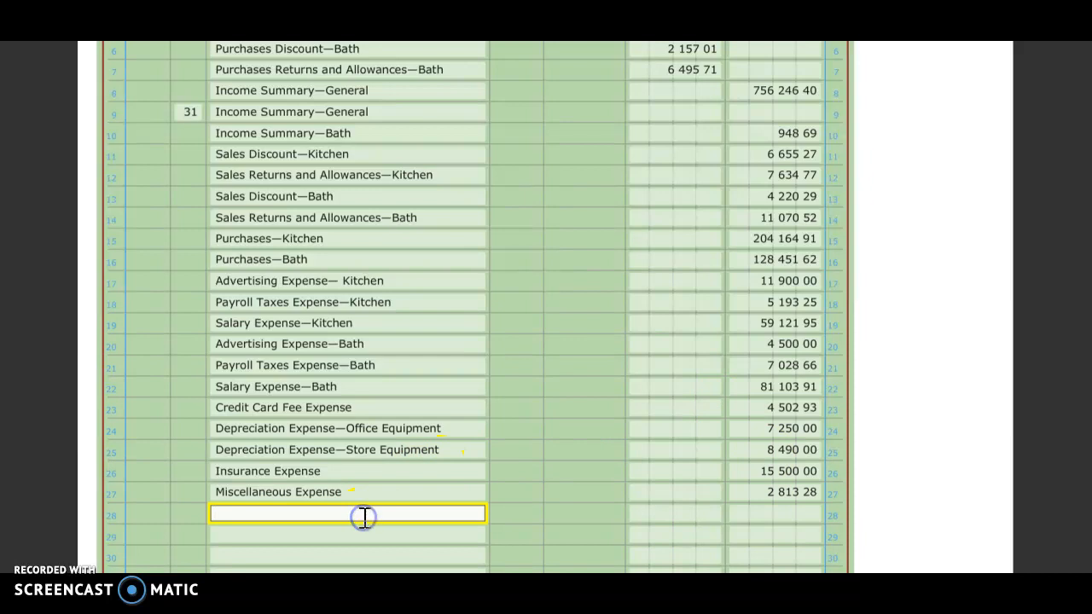
{"action": "scroll", "coordinate": [364, 517], "scroll_direction": "down", "scroll_amount": 1}
{"action": "type", "text": "Pay"}
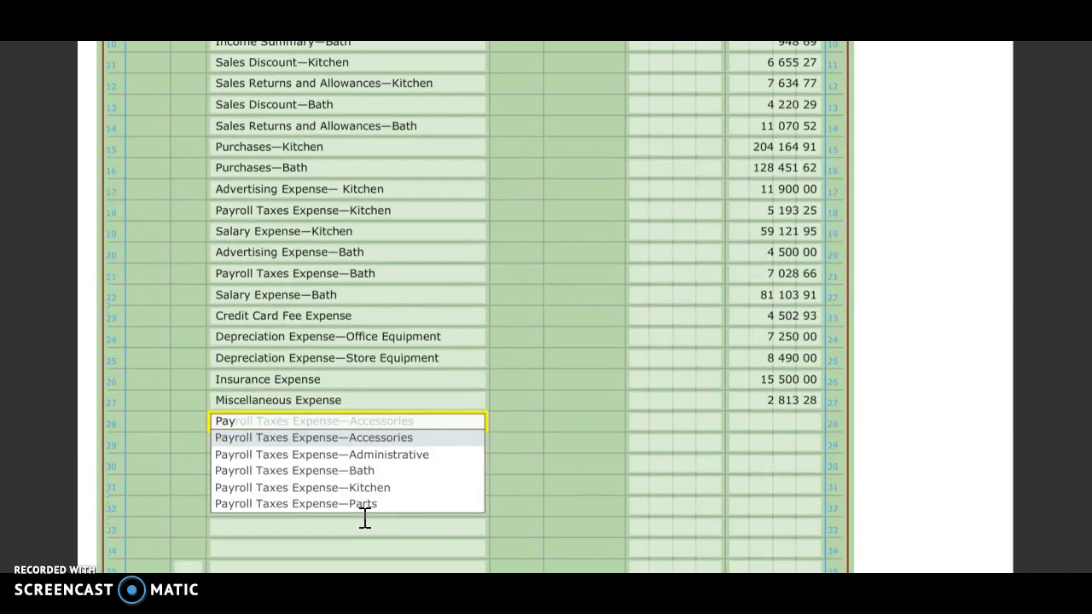
{"action": "left_click", "coordinate": [381, 455]}
{"action": "left_click", "coordinate": [797, 421]}
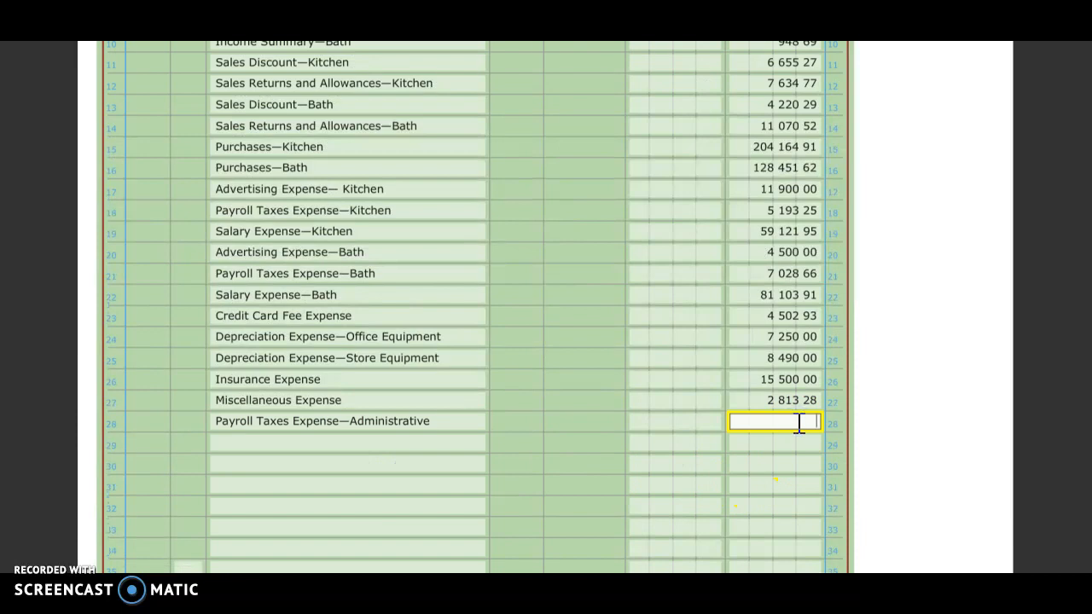
{"action": "type", "text": "6149.34"}
Record Rent Expense on journal line 29 with a credit of 18,000.00
{"action": "left_click", "coordinate": [445, 444]}
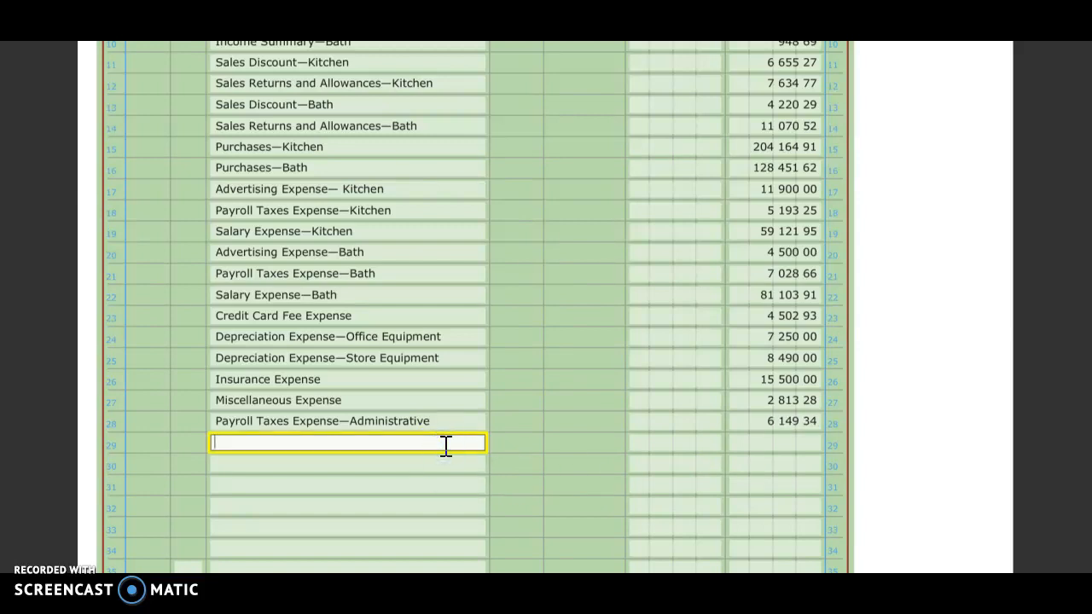
{"action": "type", "text": "Re"}
{"action": "left_click", "coordinate": [439, 460]}
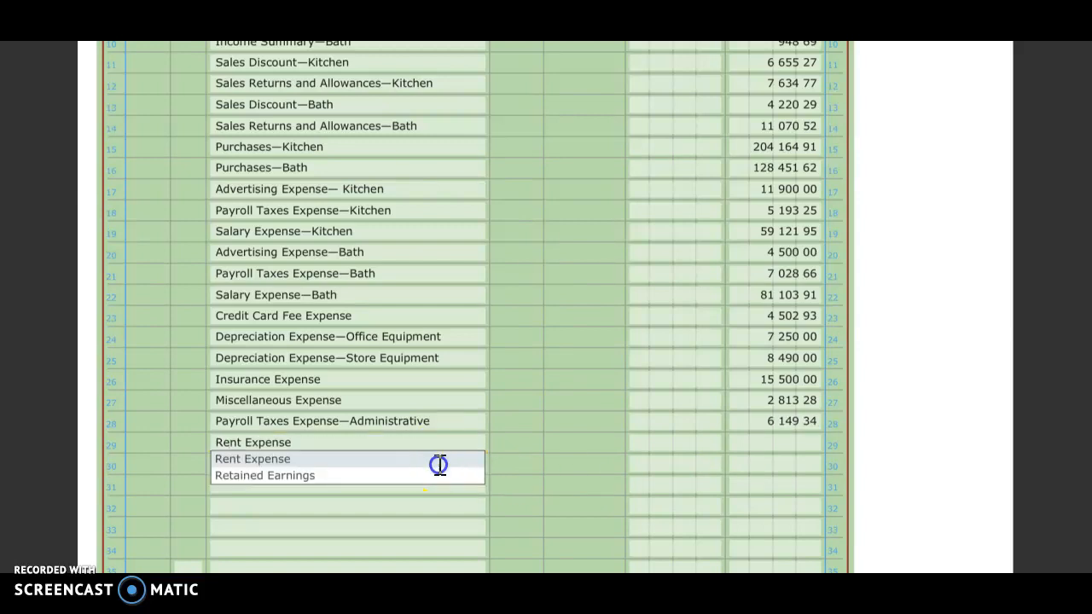
{"action": "left_click", "coordinate": [809, 443]}
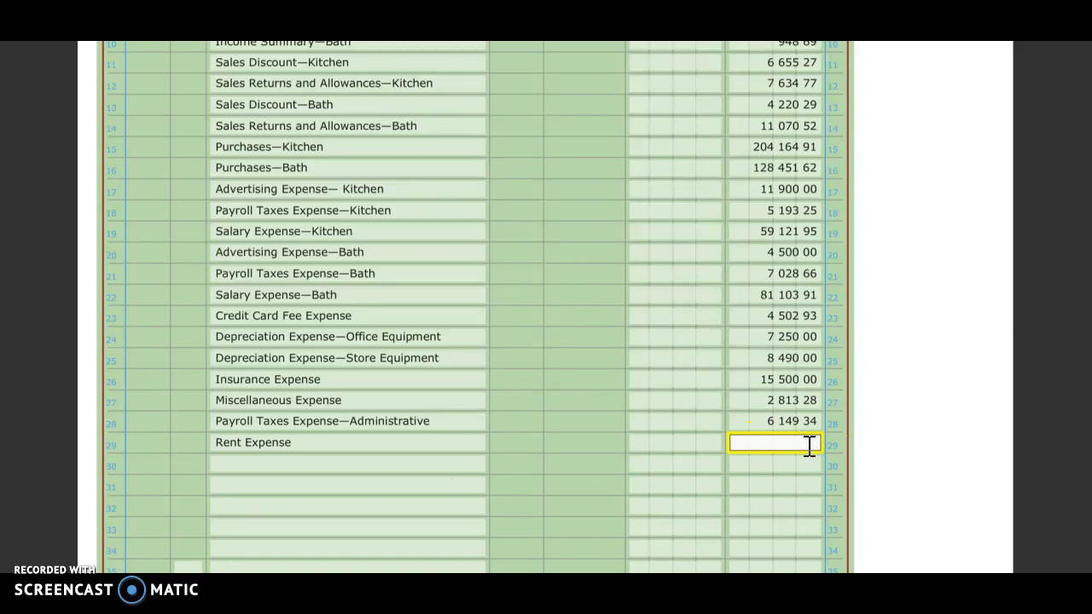
{"action": "type", "text": "18000"}
Record Salary Expense—Administrative on journal line 30 with a credit of 71,001.51
{"action": "left_click", "coordinate": [378, 464]}
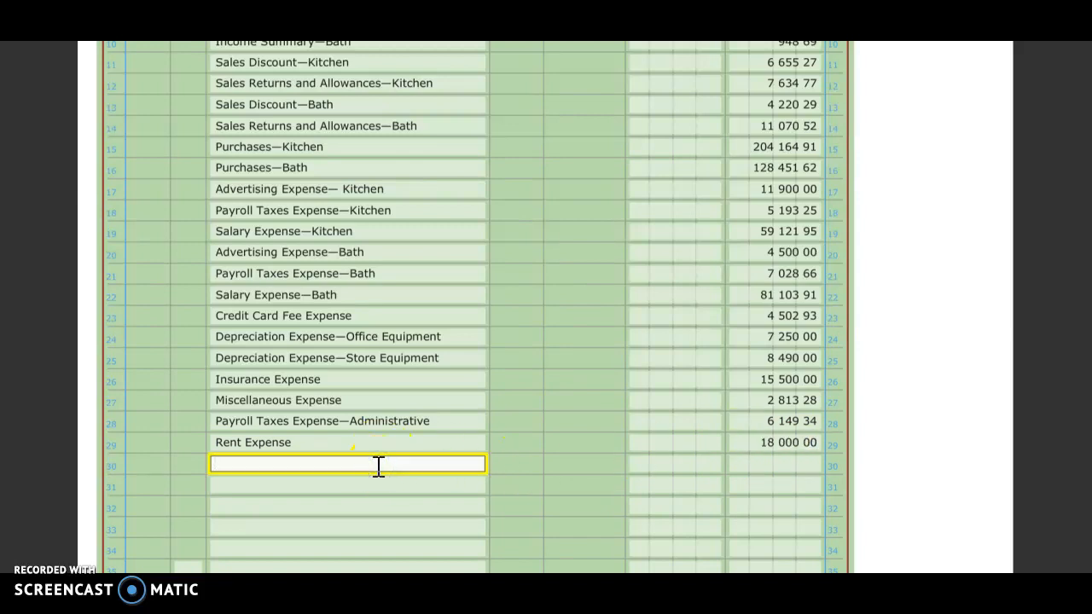
{"action": "type", "text": "Salar"}
{"action": "left_click", "coordinate": [376, 457]}
{"action": "left_click", "coordinate": [782, 421]}
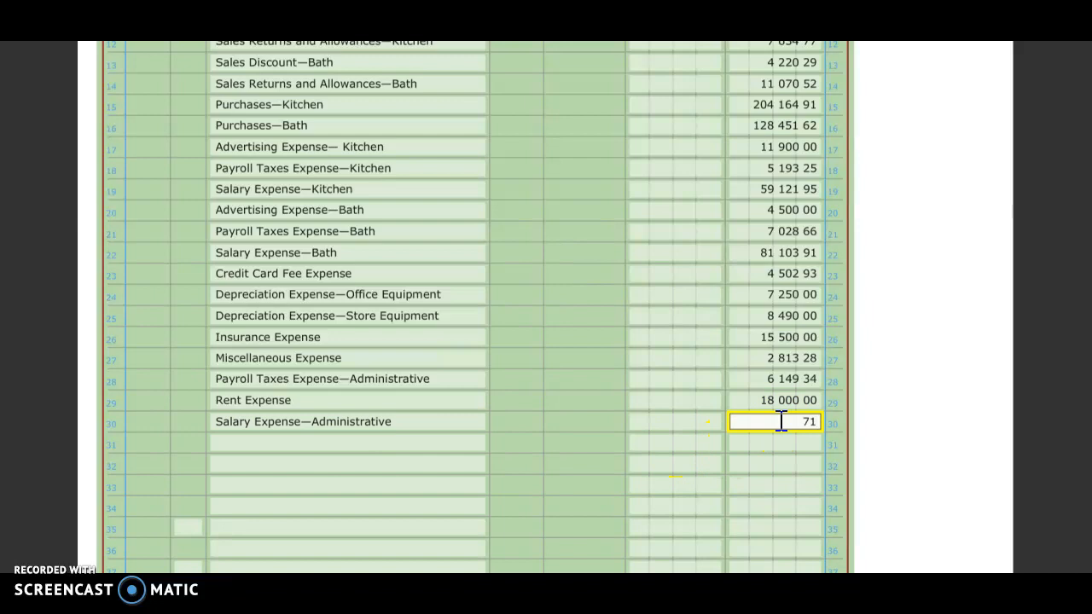
{"action": "type", "text": "1.51"}
Record Supplies Expense on journal line 31 with a credit of 4,147.89
{"action": "left_click", "coordinate": [458, 441]}
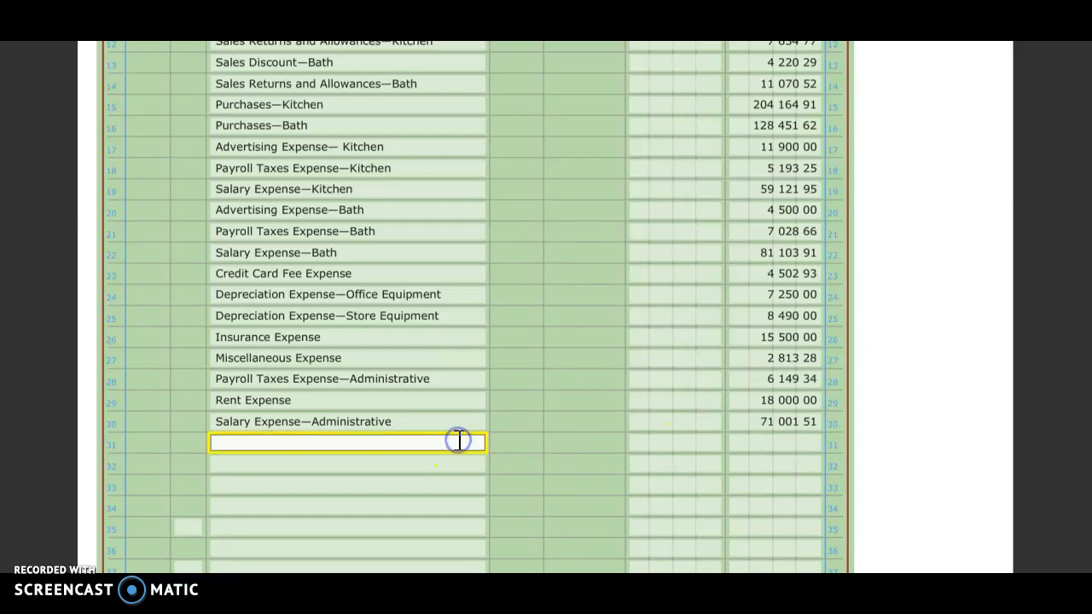
{"action": "type", "text": "Supp"}
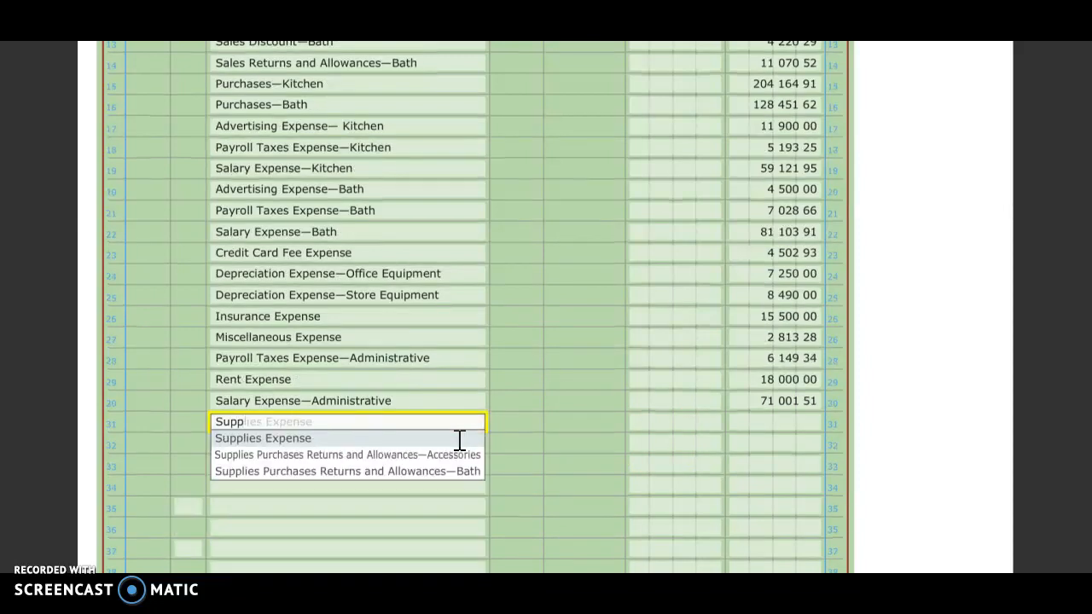
{"action": "left_click", "coordinate": [459, 440]}
{"action": "left_click", "coordinate": [768, 421]}
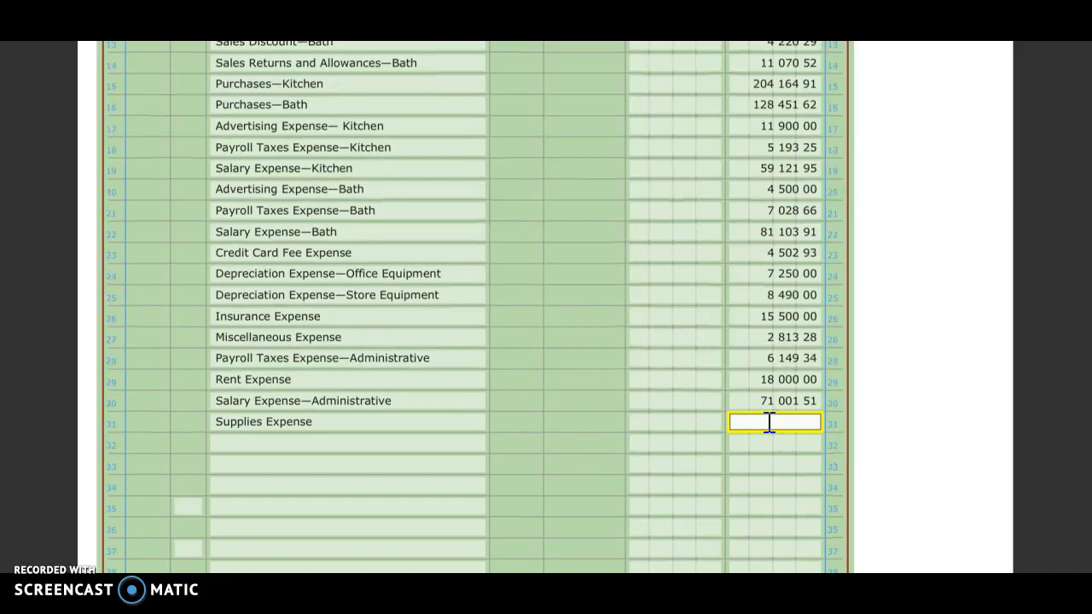
{"action": "type", "text": "4147.89"}
Record Uncollectible Accounts Expense on journal line 32 with a credit of 2,023.85
{"action": "left_click", "coordinate": [291, 439]}
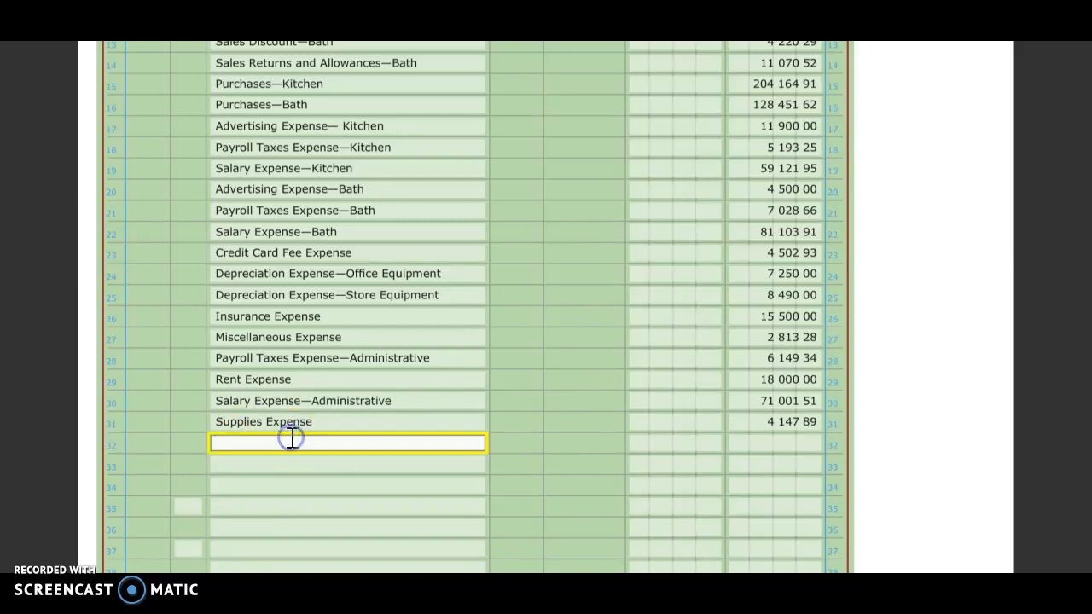
{"action": "type", "text": "Uncollect"}
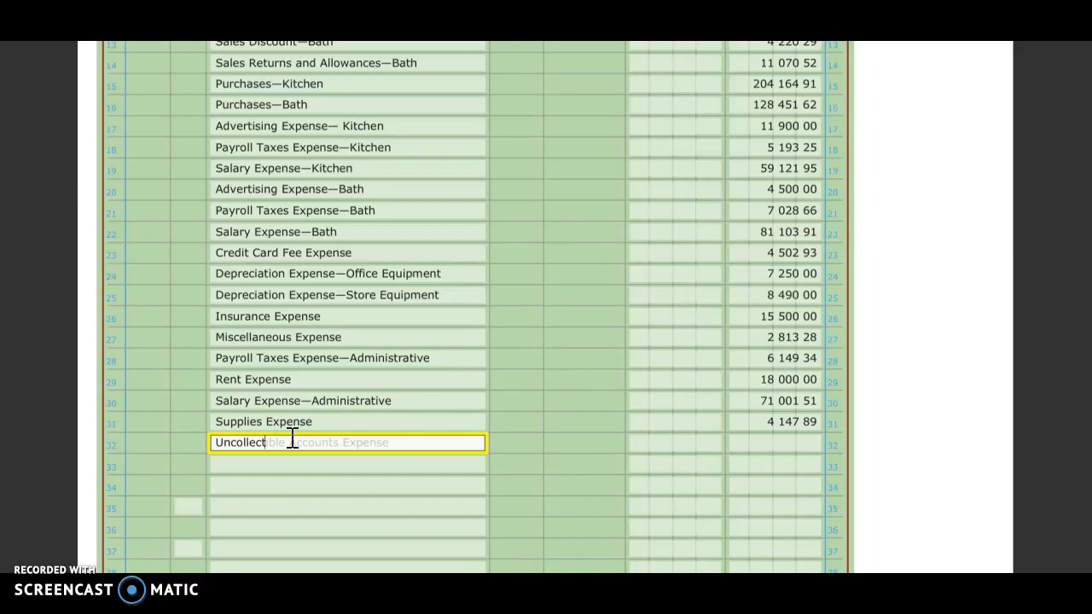
{"action": "left_click", "coordinate": [779, 444]}
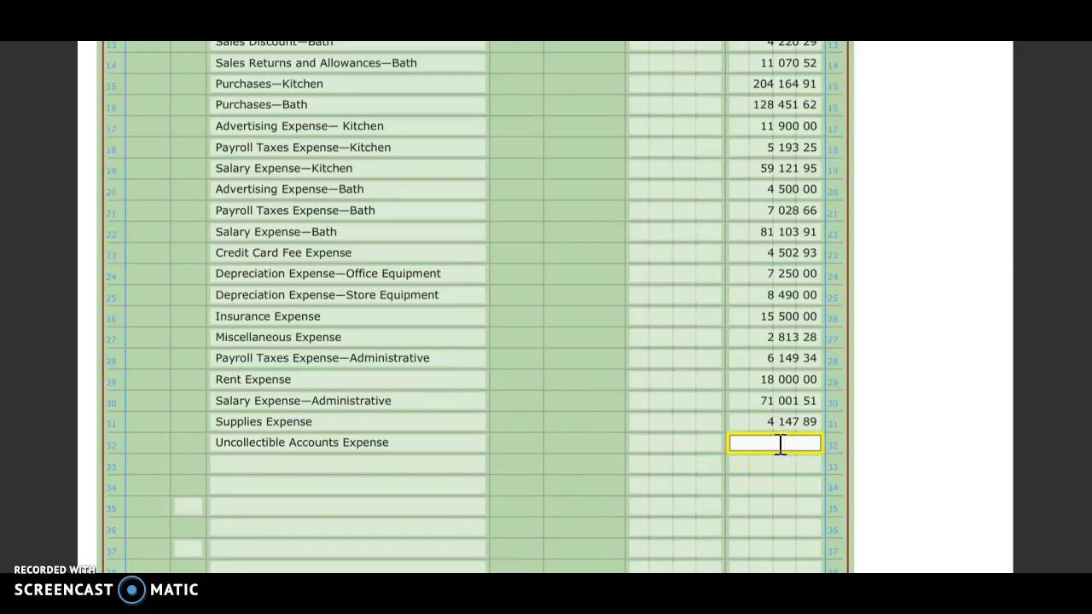
{"action": "type", "text": "2023.85"}
Record Utilities Expense on journal line 33 with a credit of 6,435.07
{"action": "left_click", "coordinate": [318, 465]}
{"action": "type", "text": "Ut"}
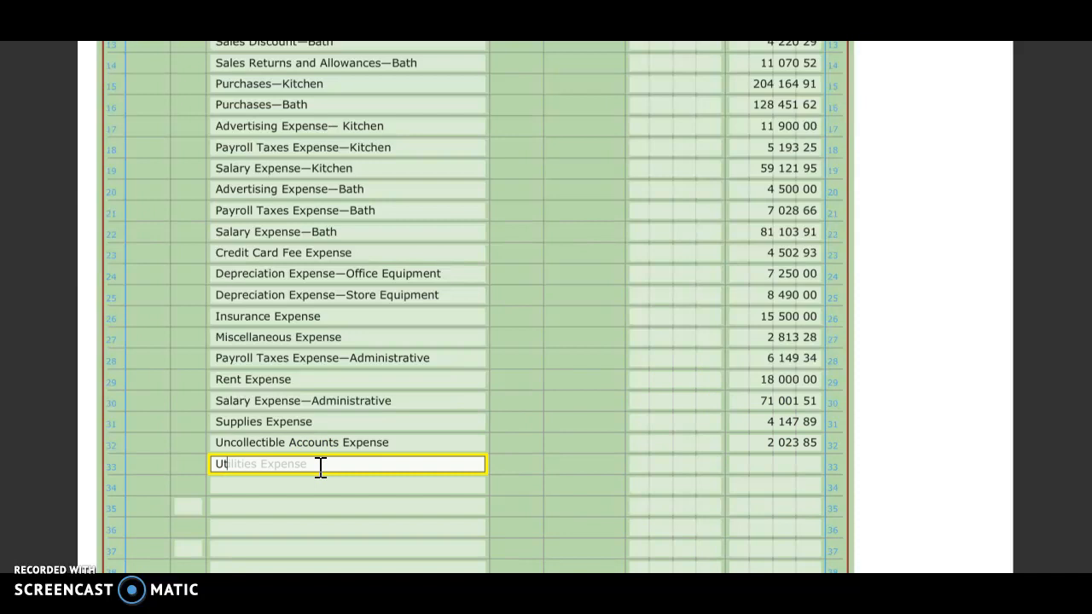
{"action": "left_click", "coordinate": [811, 461]}
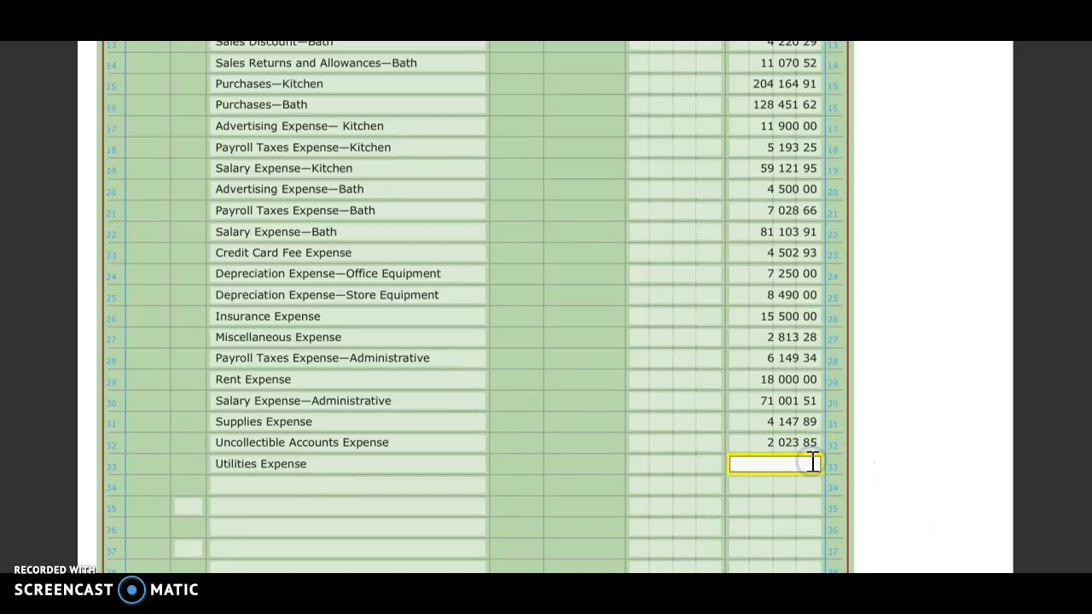
{"action": "type", "text": "6435.07"}
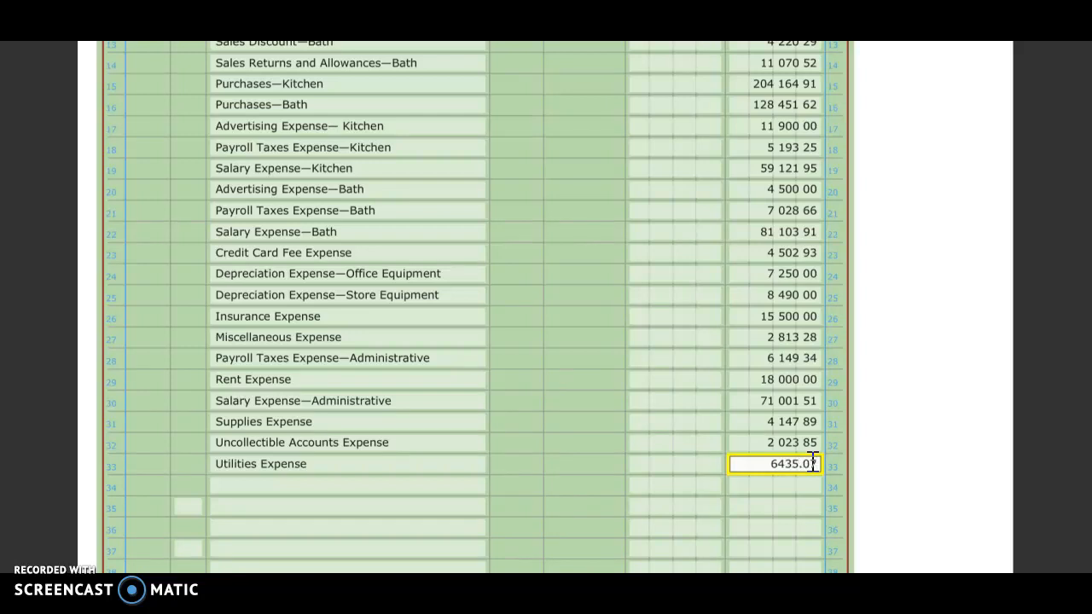
Record Federal Income Tax Expense on journal line 34 with a credit of 14,749.15
{"action": "left_click", "coordinate": [356, 485]}
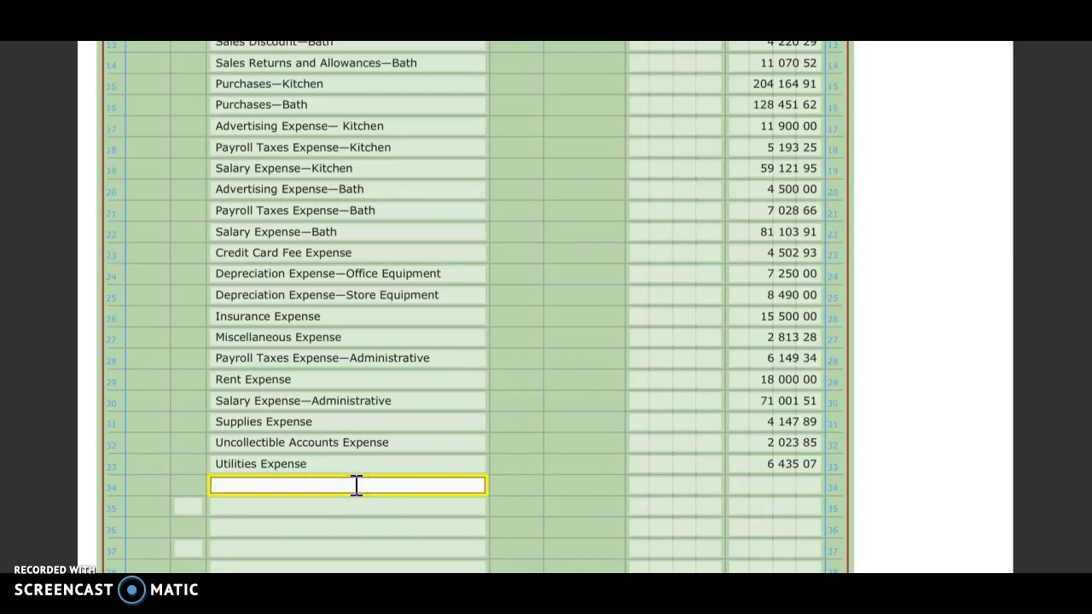
{"action": "type", "text": "Feder"}
{"action": "left_click", "coordinate": [775, 486]}
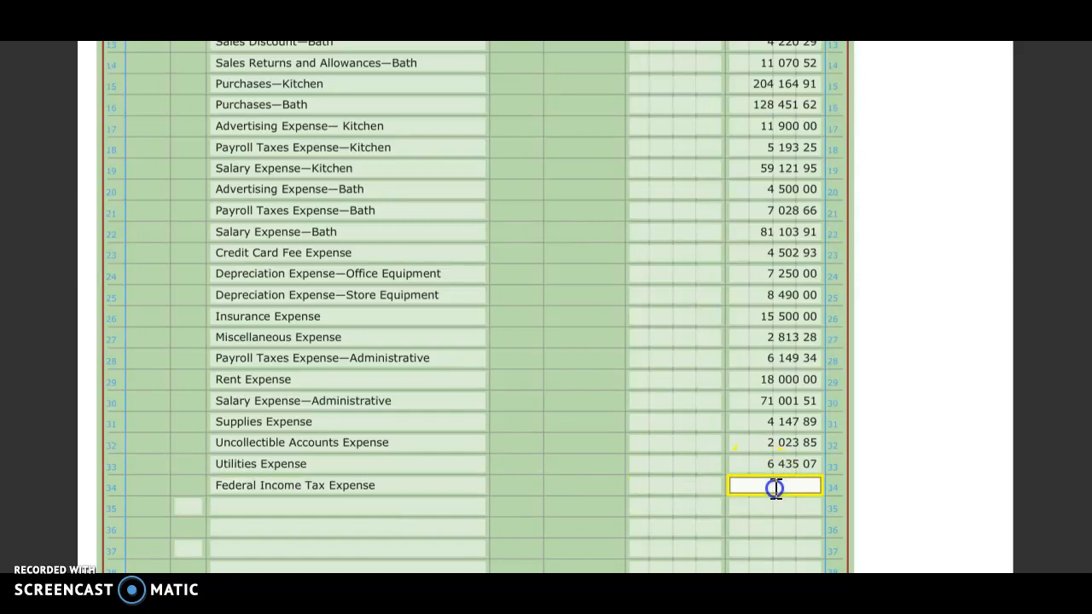
{"action": "type", "text": "14749.15"}
{"action": "left_click", "coordinate": [979, 417]}
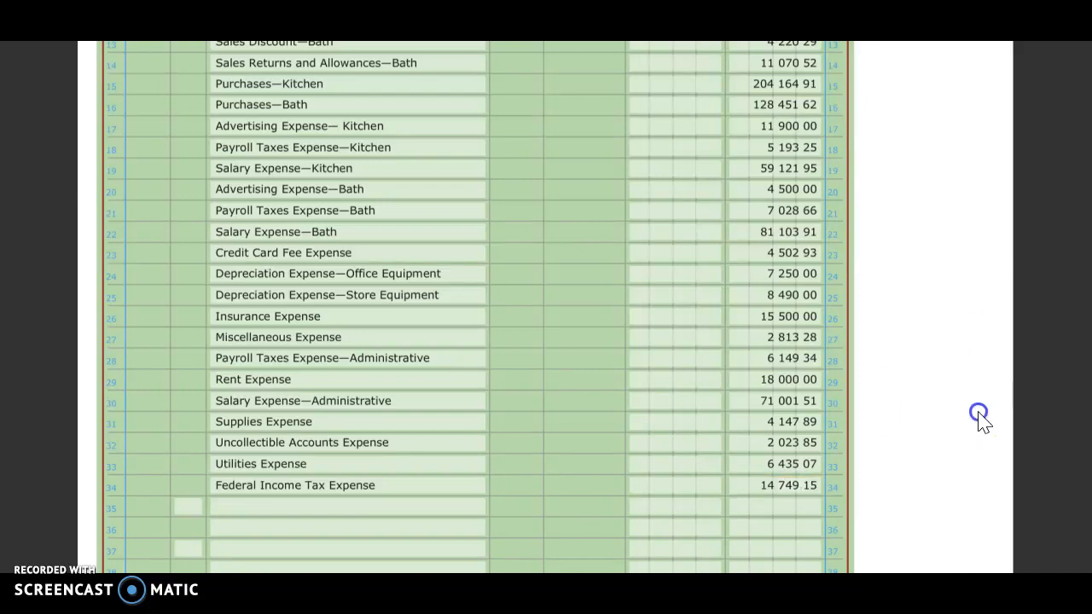
Enter a debit of 693,056.86 for Income Summary—General on journal line 9
{"action": "scroll", "coordinate": [987, 455], "scroll_direction": "up", "scroll_amount": 1}
{"action": "left_click", "coordinate": [1003, 448]}
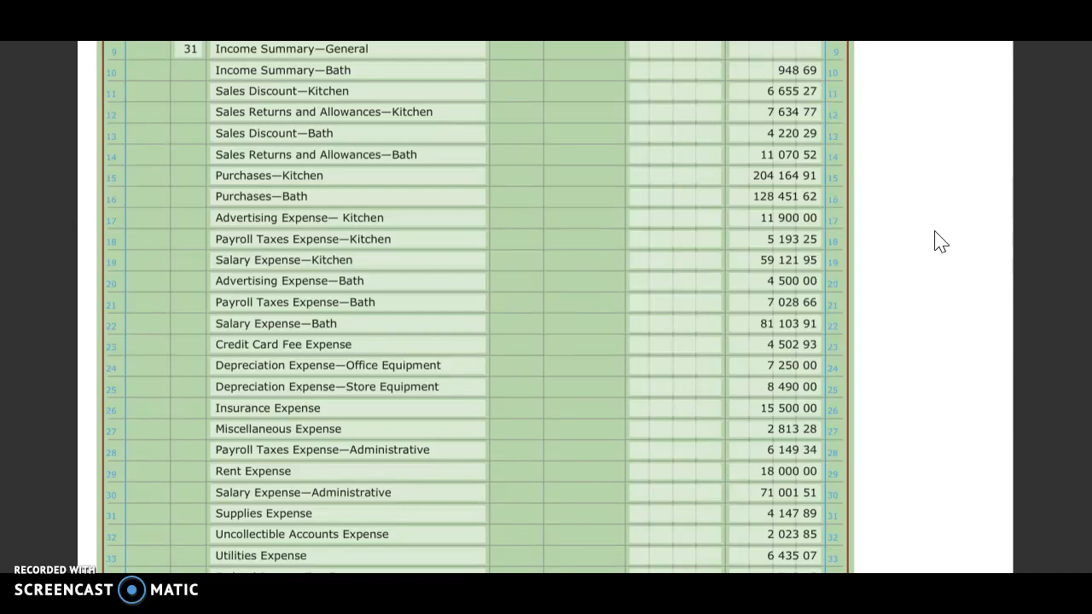
{"action": "scroll", "coordinate": [940, 243], "scroll_direction": "down", "scroll_amount": 2}
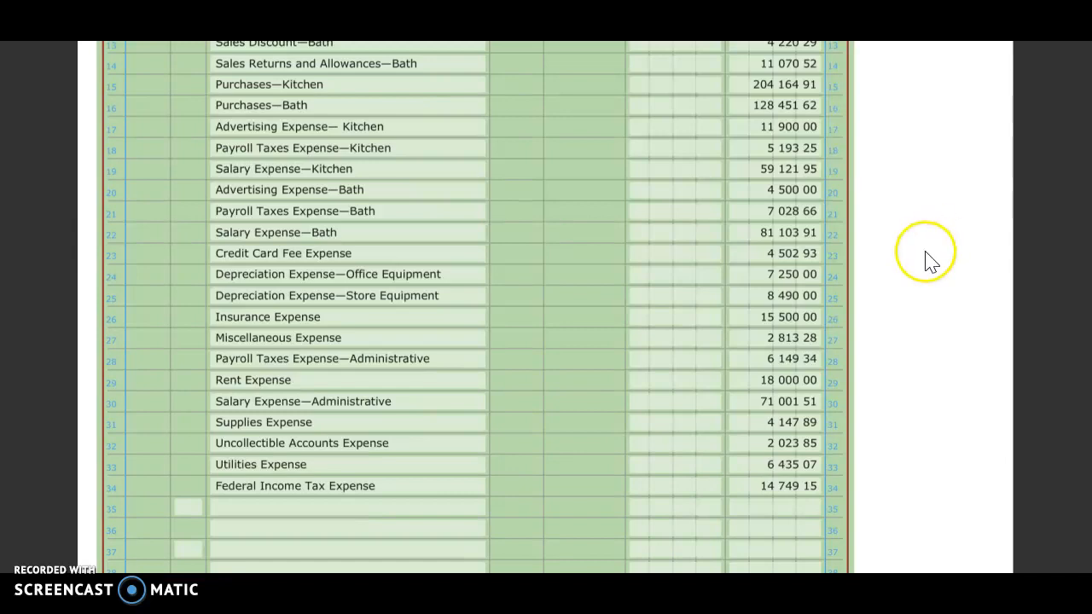
{"action": "scroll", "coordinate": [755, 207], "scroll_direction": "up", "scroll_amount": 5}
{"action": "left_click", "coordinate": [678, 235]}
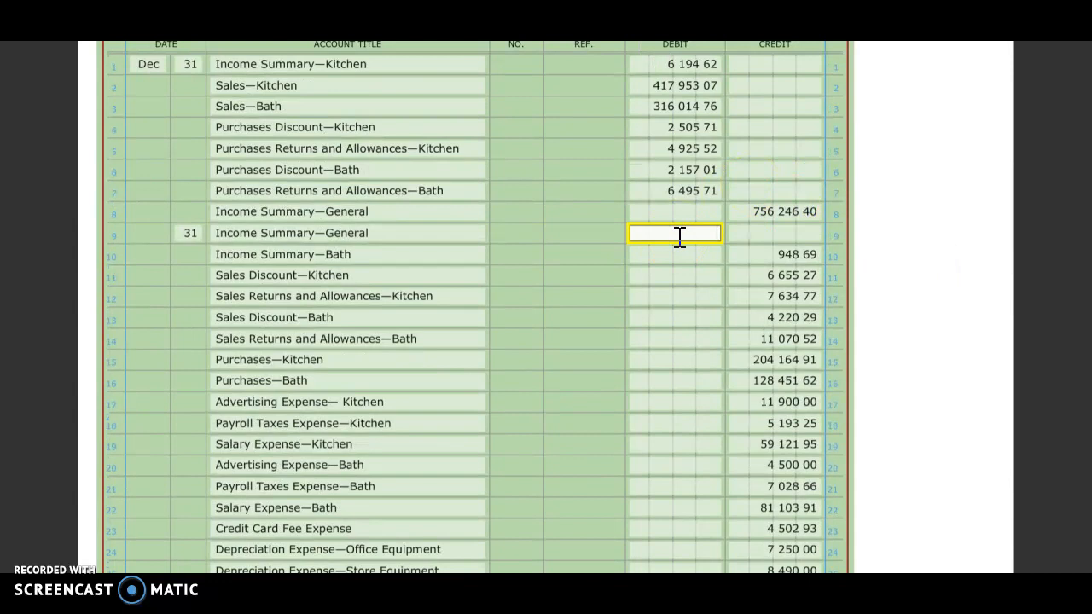
{"action": "type", "text": "693056.86"}
{"action": "left_click", "coordinate": [966, 392]}
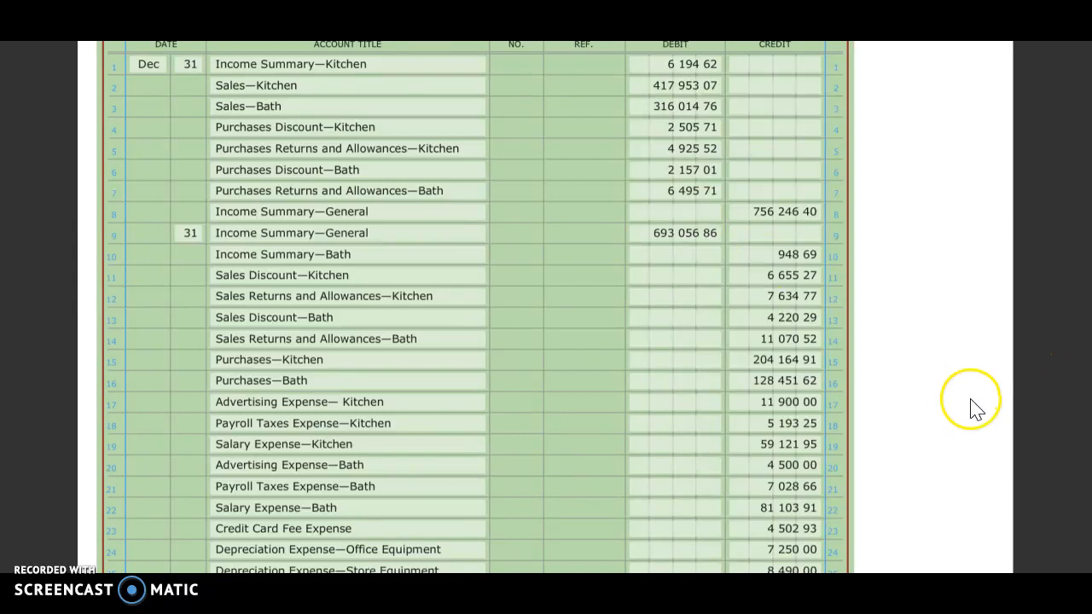
{"action": "left_click", "coordinate": [967, 398]}
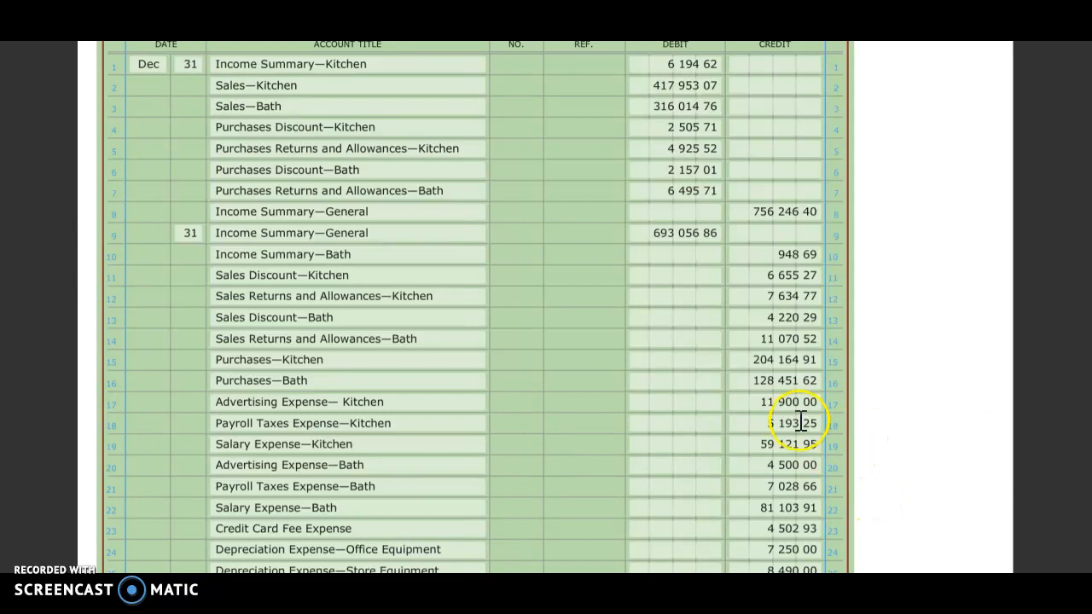
{"action": "scroll", "coordinate": [938, 406], "scroll_direction": "down", "scroll_amount": 4}
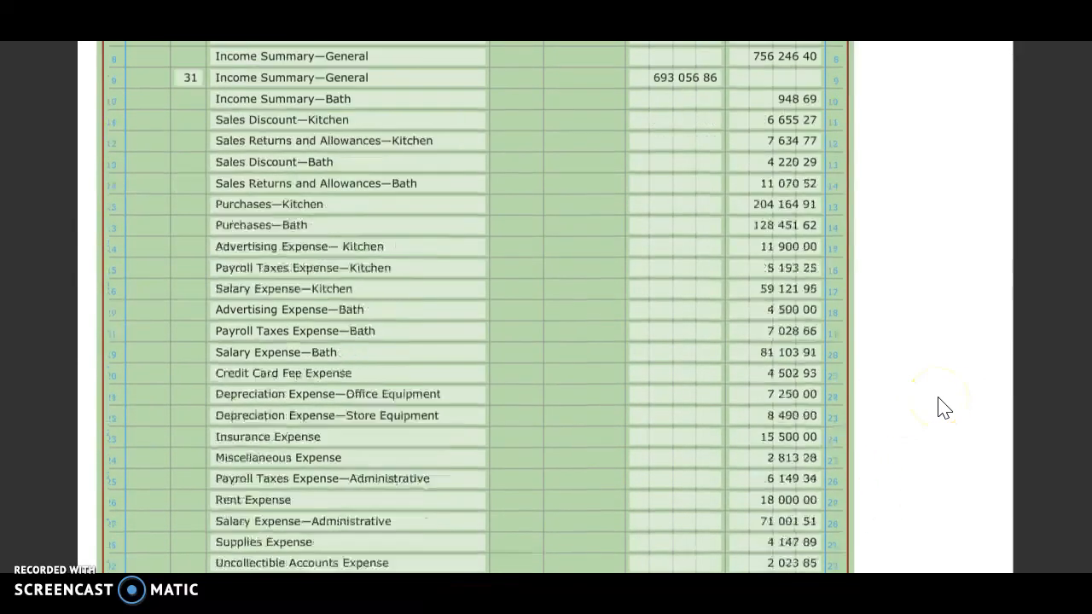
{"action": "scroll", "coordinate": [939, 406], "scroll_direction": "up", "scroll_amount": 4}
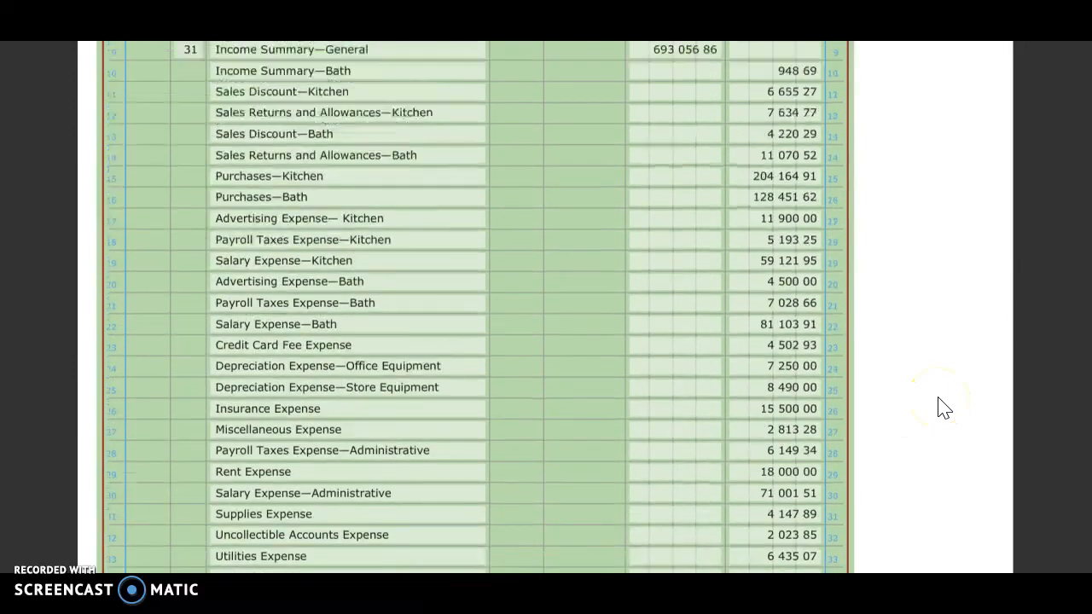
{"action": "scroll", "coordinate": [939, 406], "scroll_direction": "up", "scroll_amount": 3}
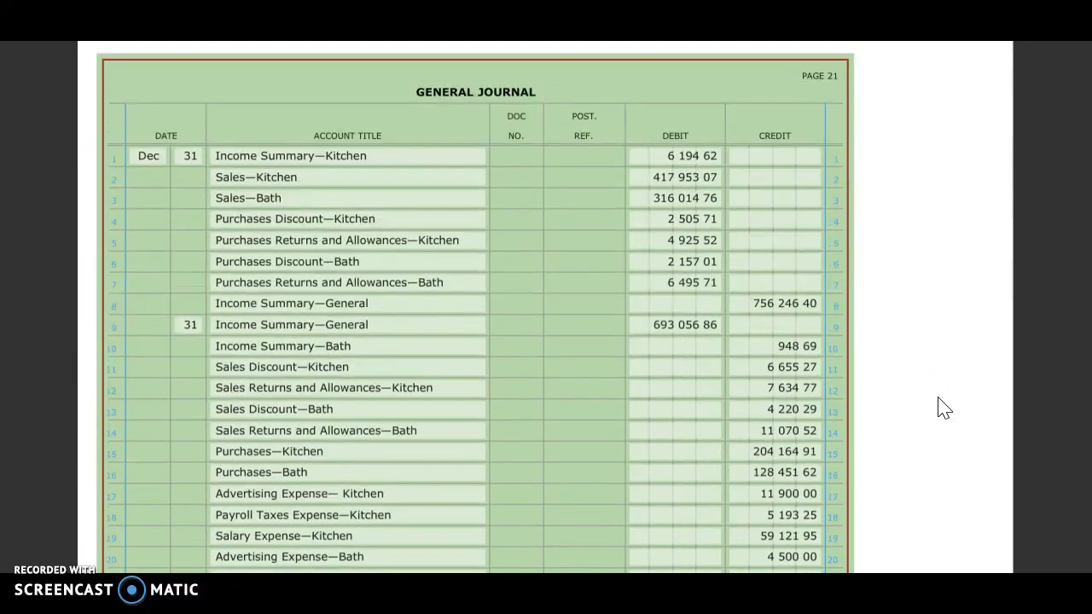